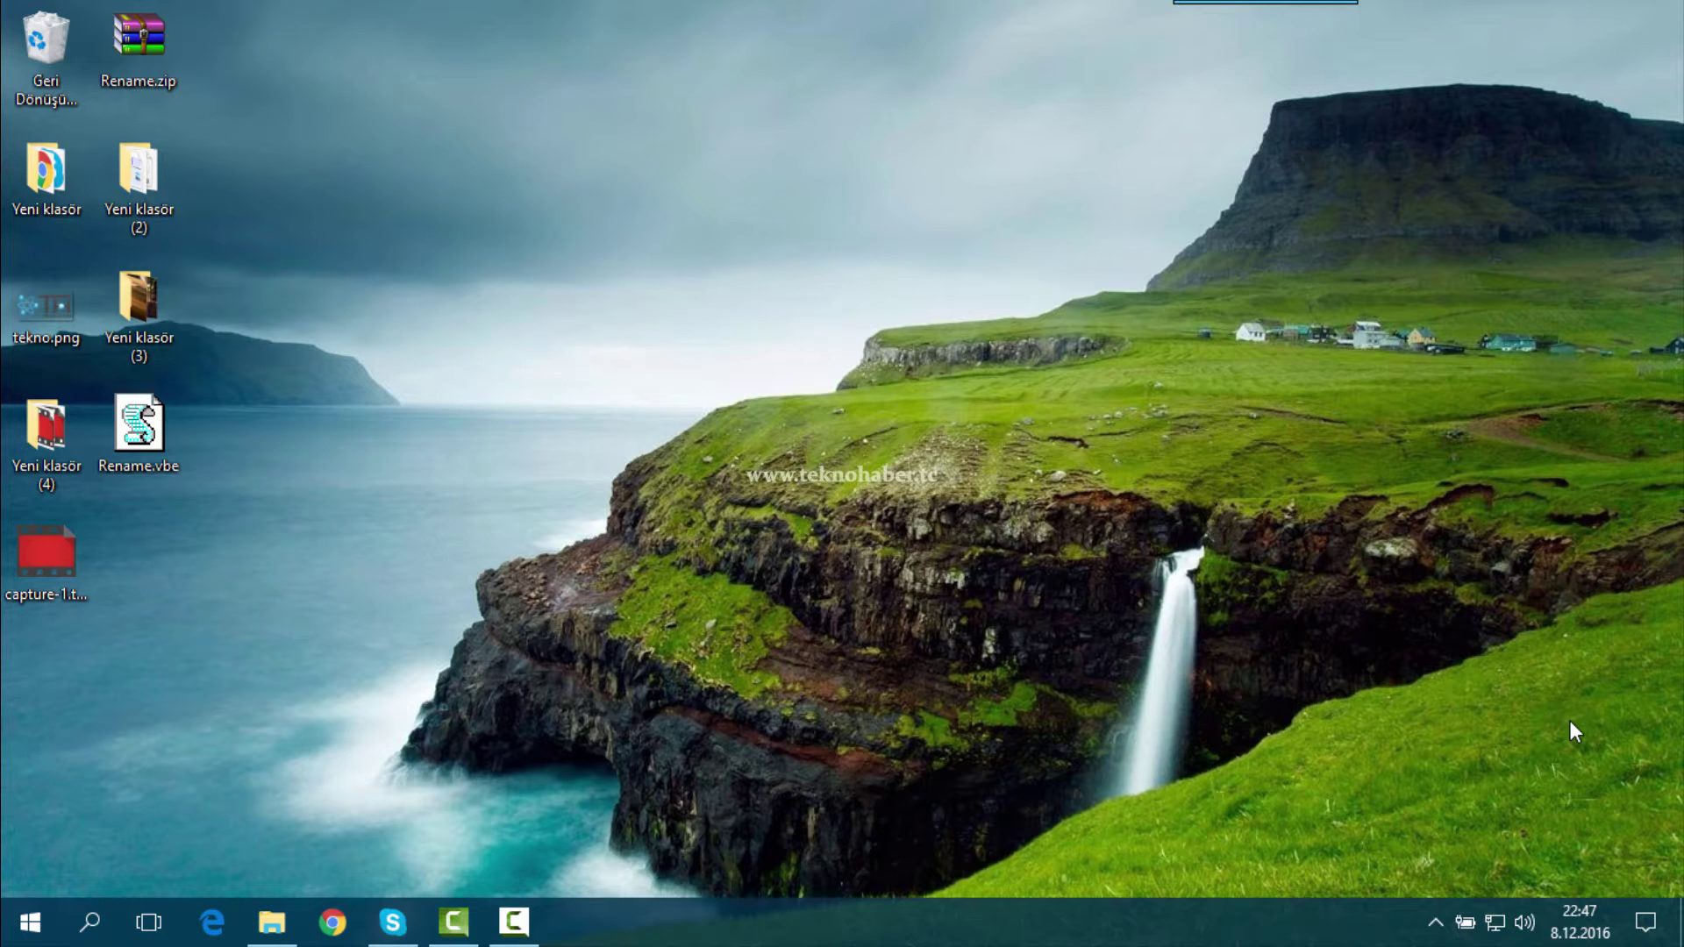
Open the Yeni klasör (3) folder and rename all of its images together with the base name "resim".
{"action": "key", "text": "Return"}
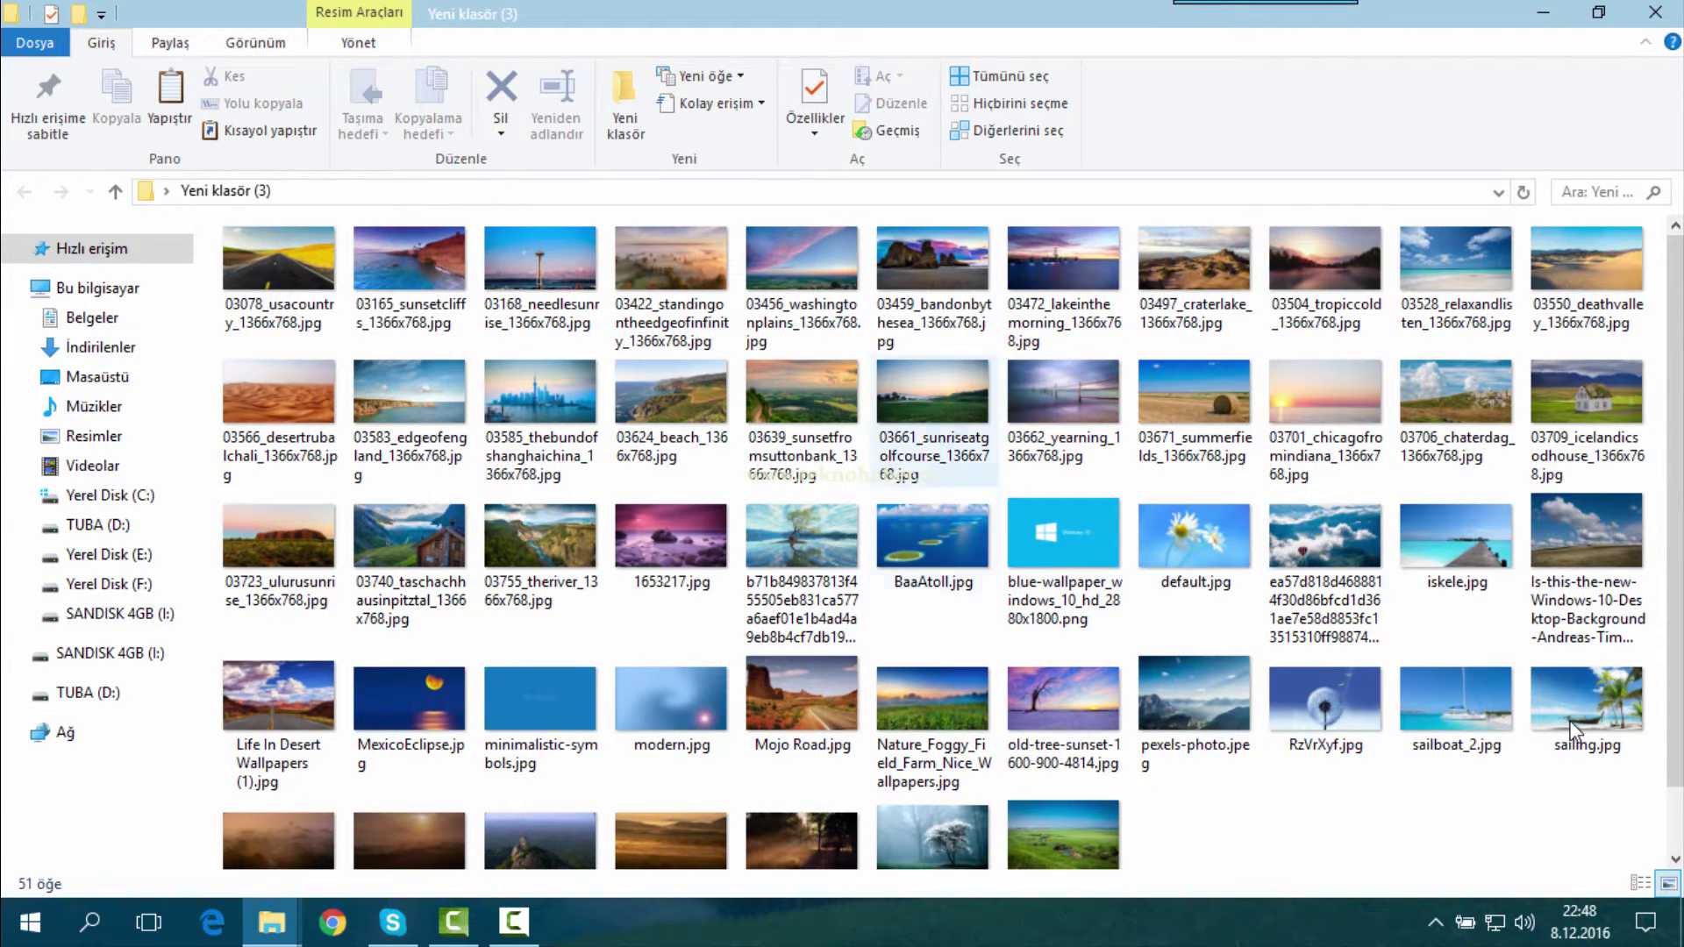
{"action": "left_click", "coordinate": [802, 395]}
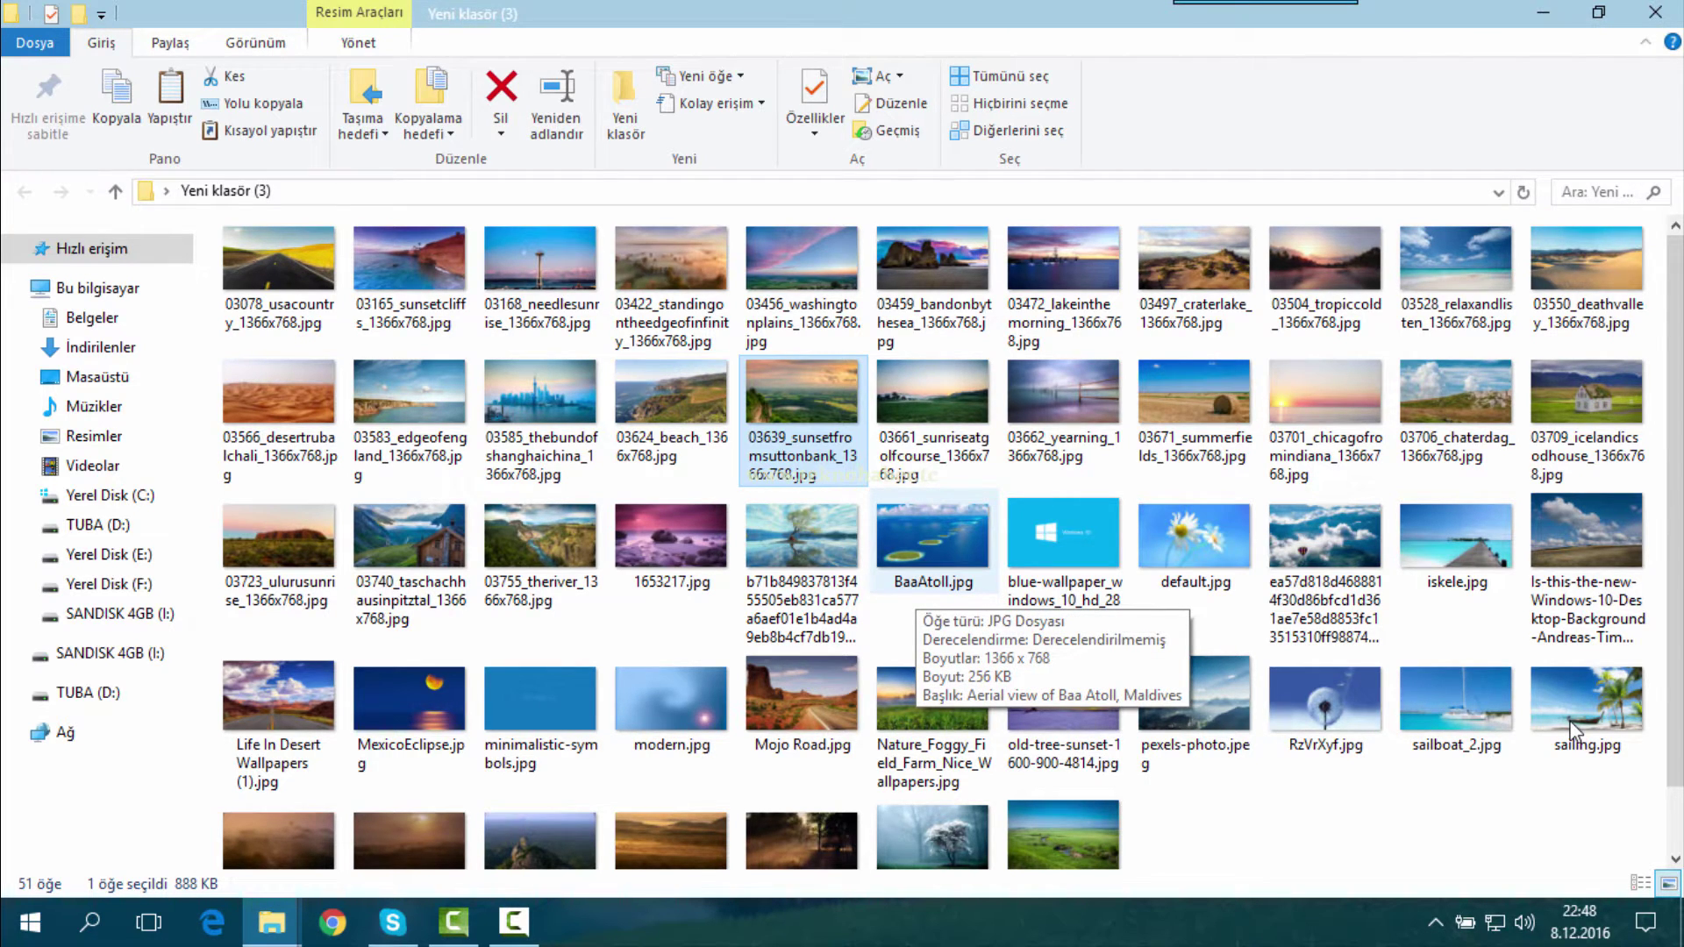
{"action": "key", "text": "ctrl+a"}
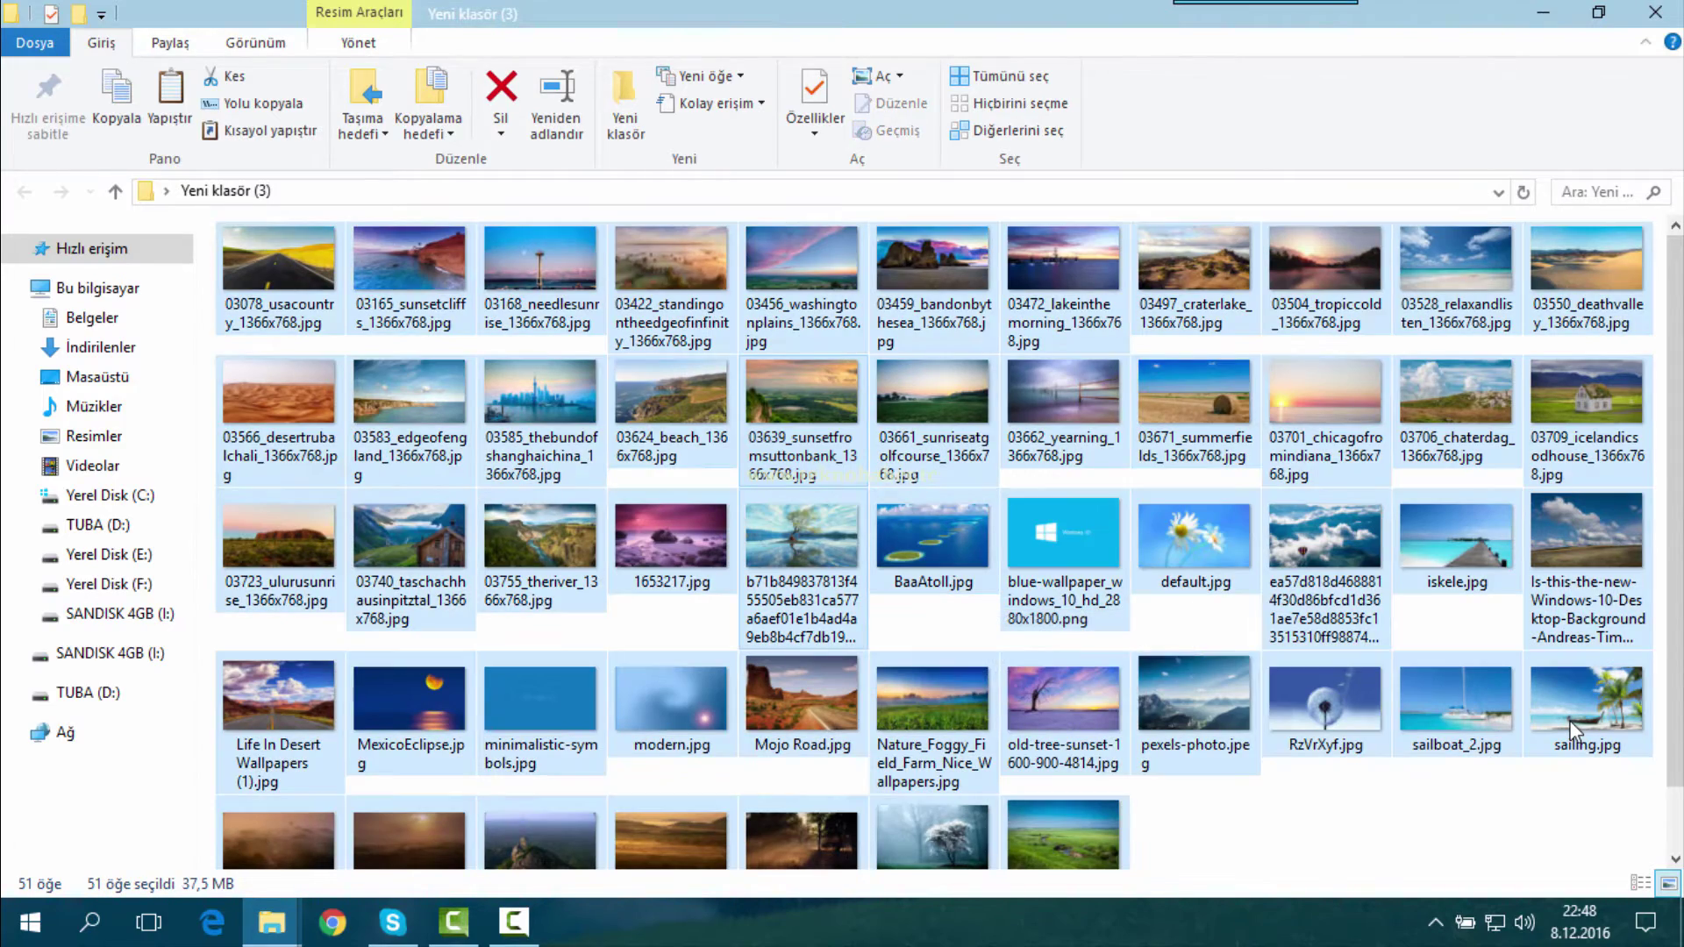
{"action": "key", "text": "shift+F10"}
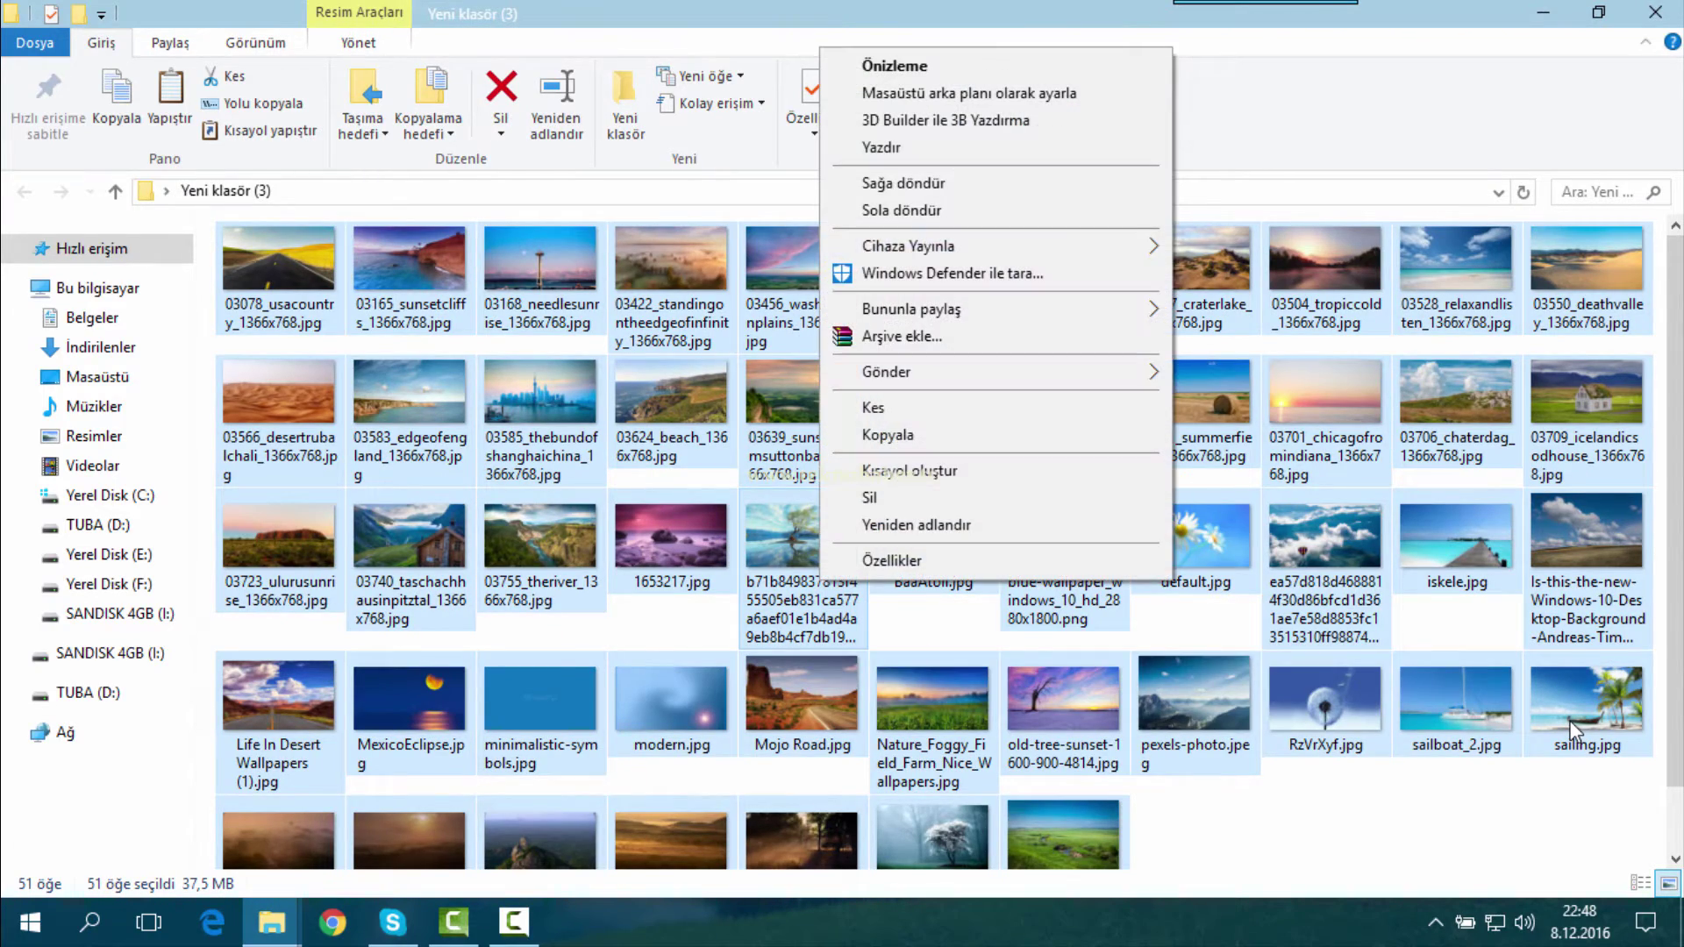
{"action": "key", "text": "m"}
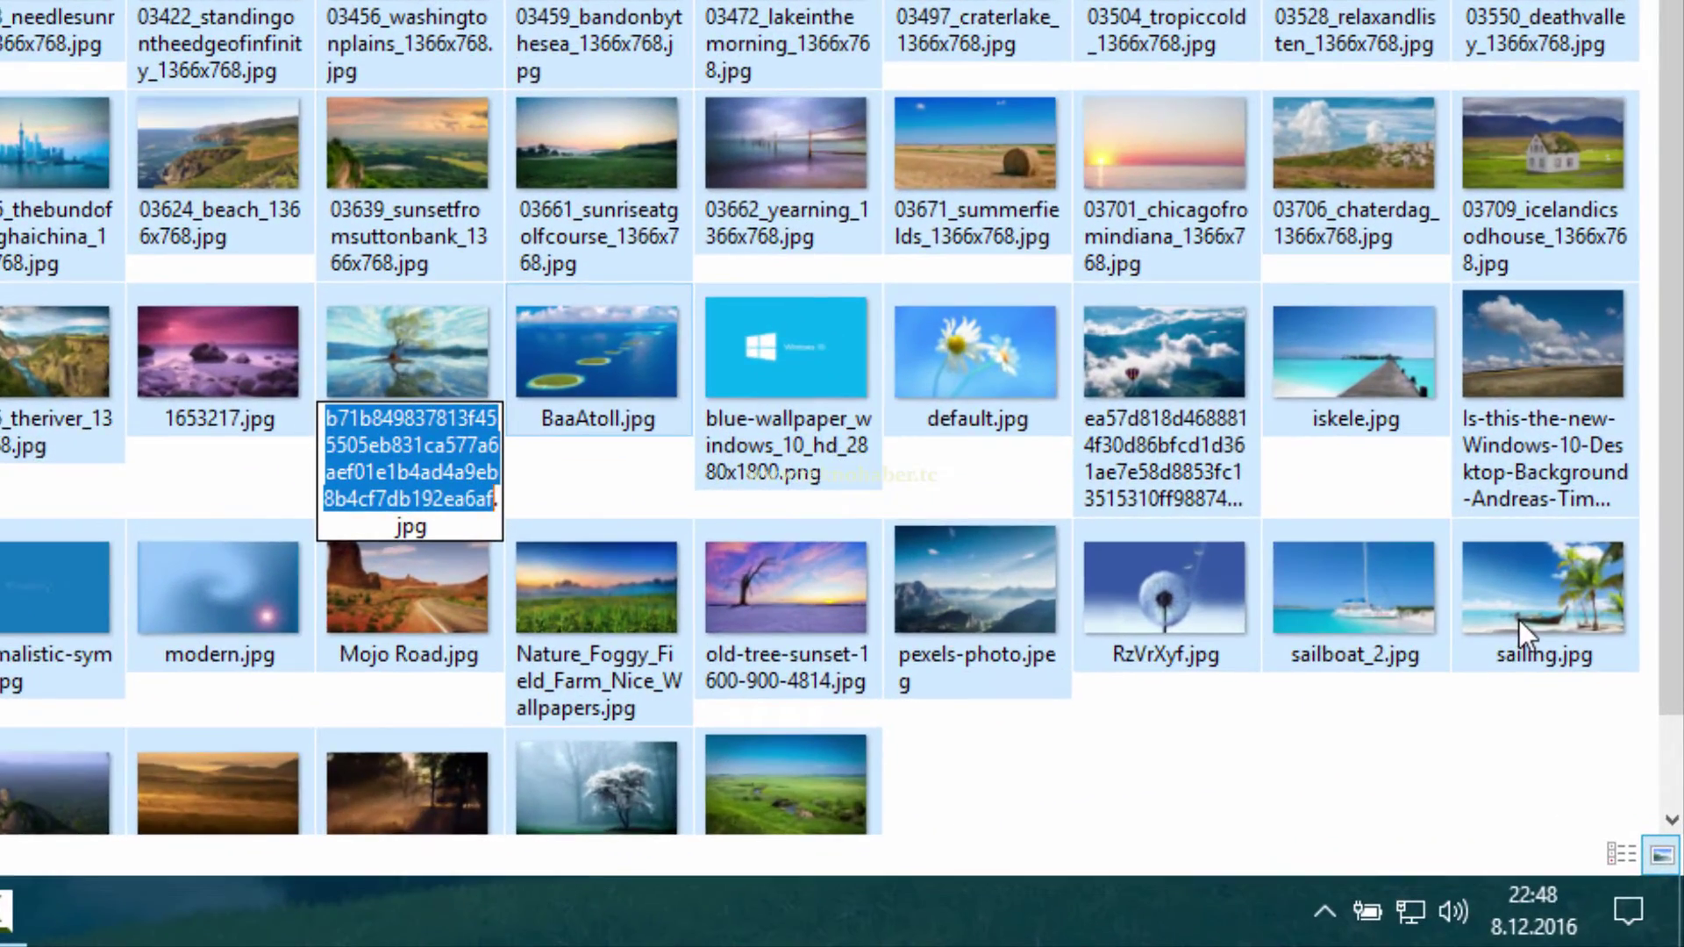
{"action": "type", "text": "resim"}
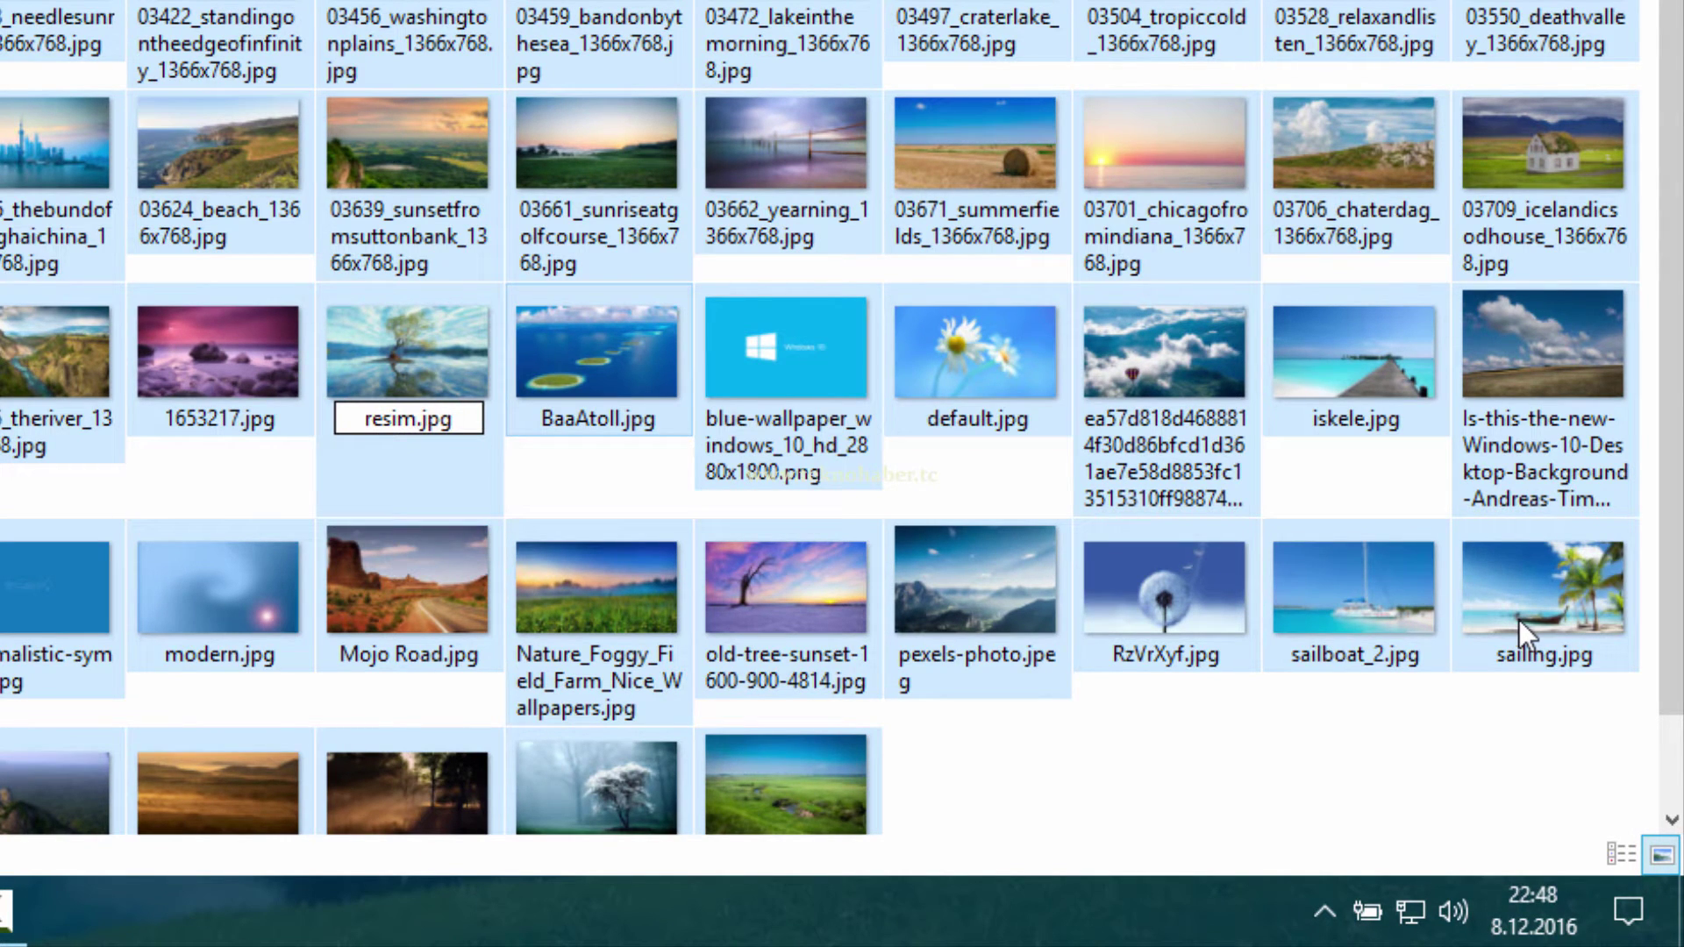
{"action": "key", "text": "Return"}
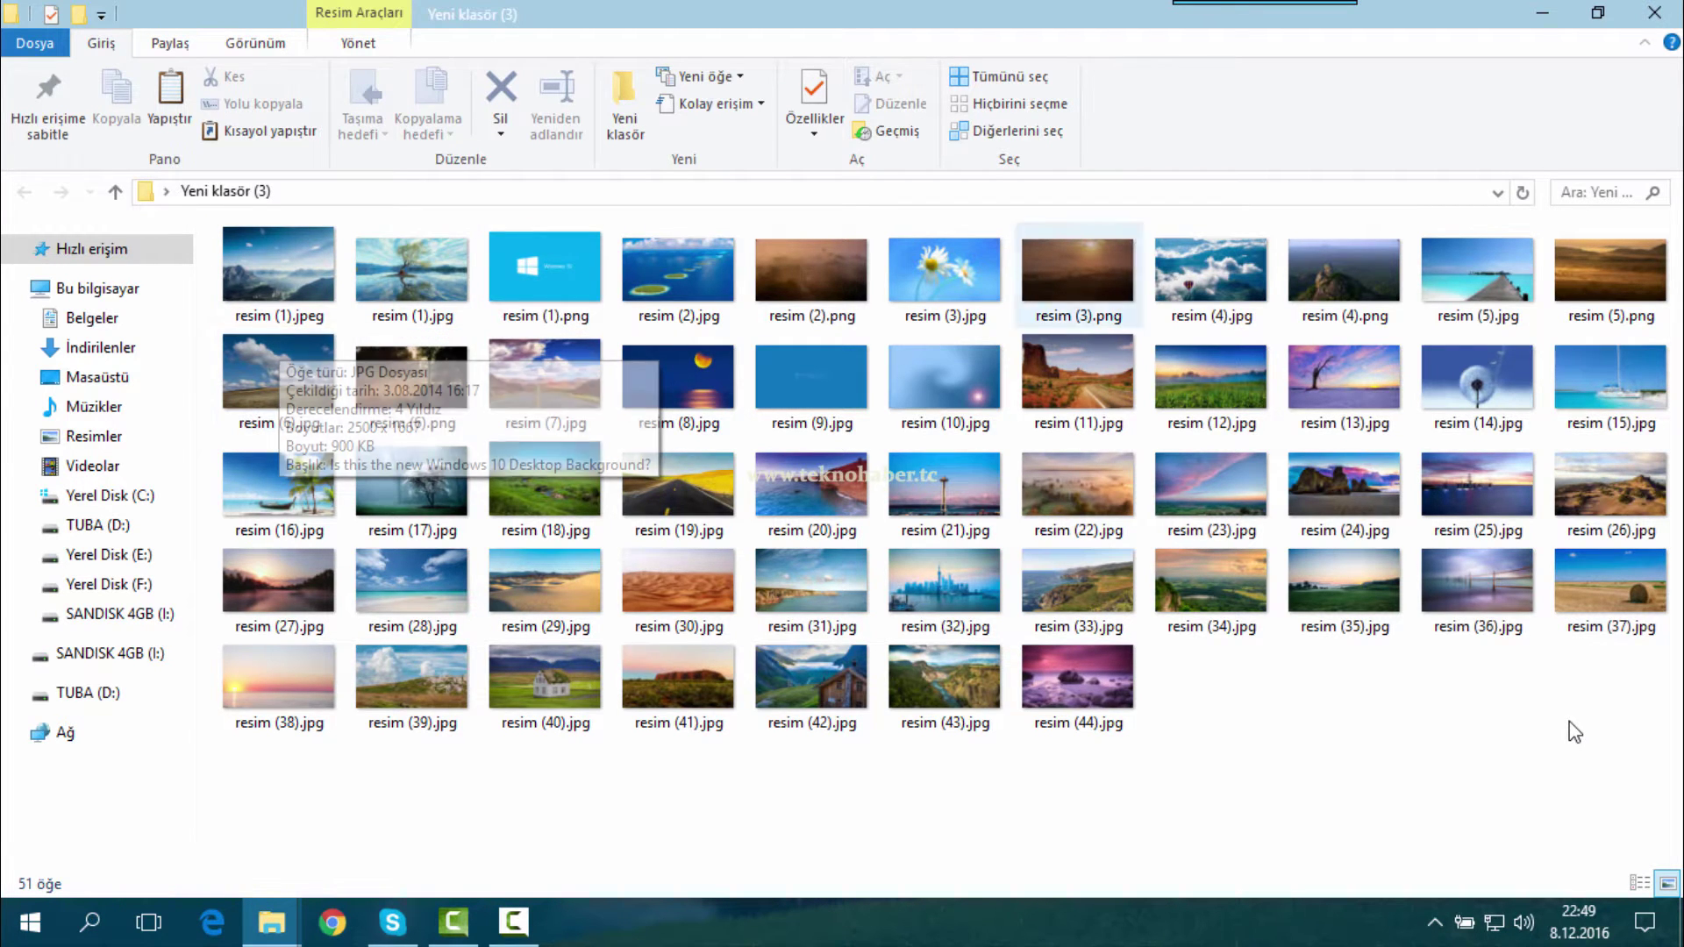
Run the Rename.vbe script from the desktop and choose Yeni klasör (3) under Masaüstü as its target folder.
{"action": "key", "text": "super+d"}
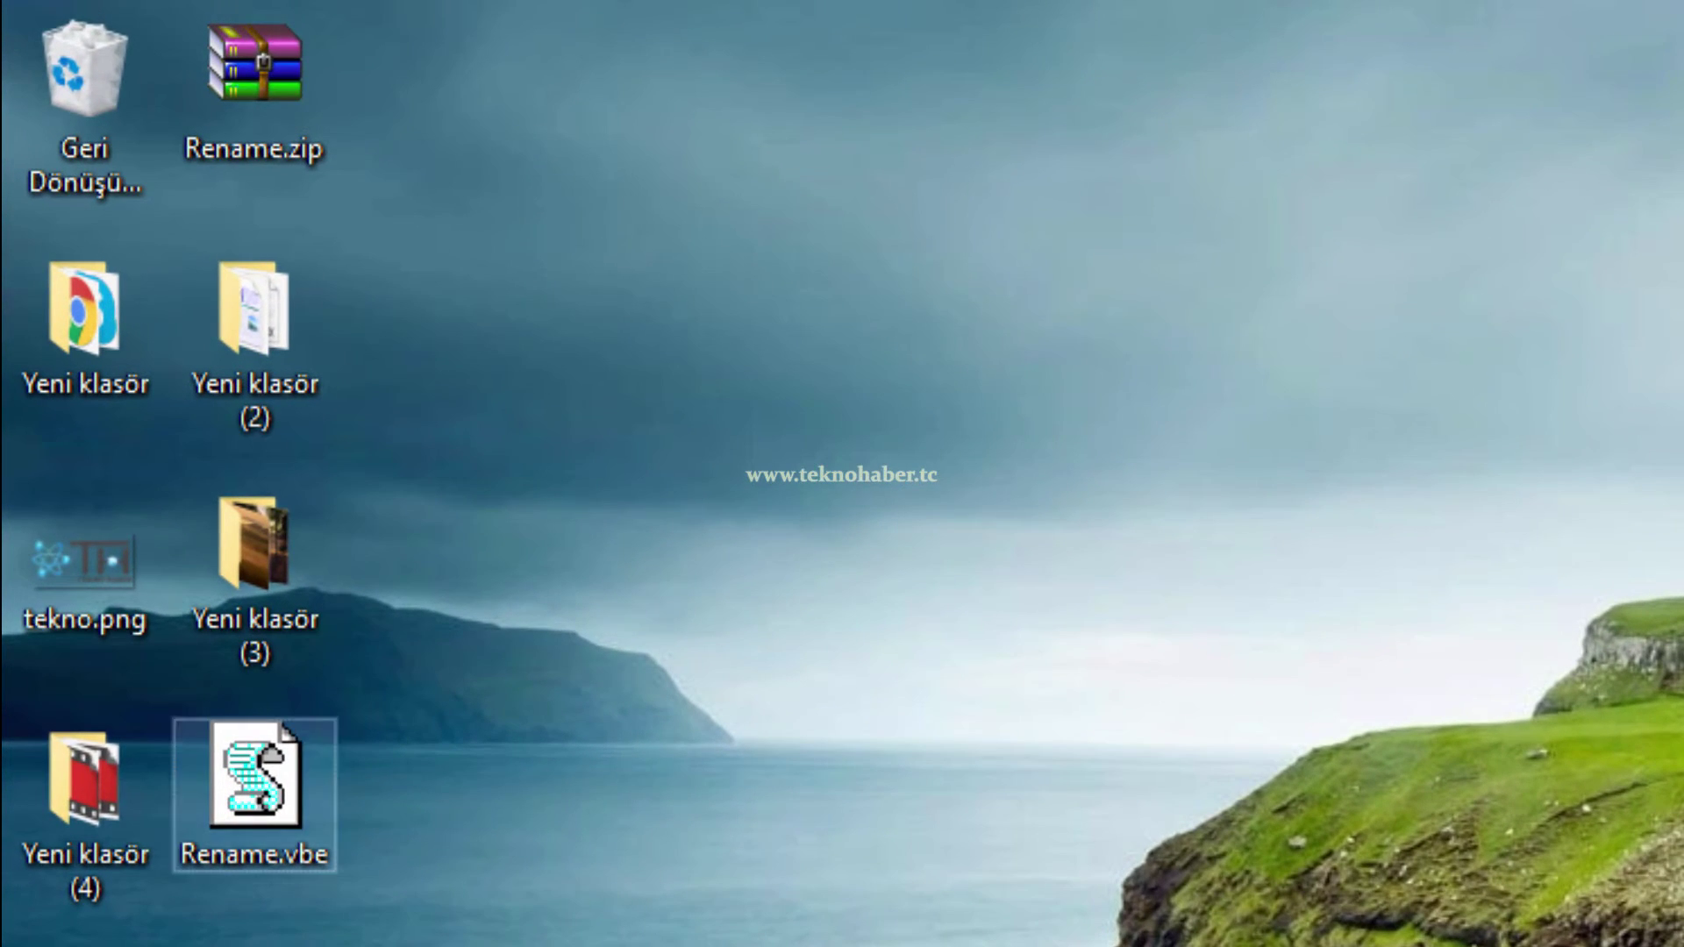
{"action": "left_click", "coordinate": [254, 789]}
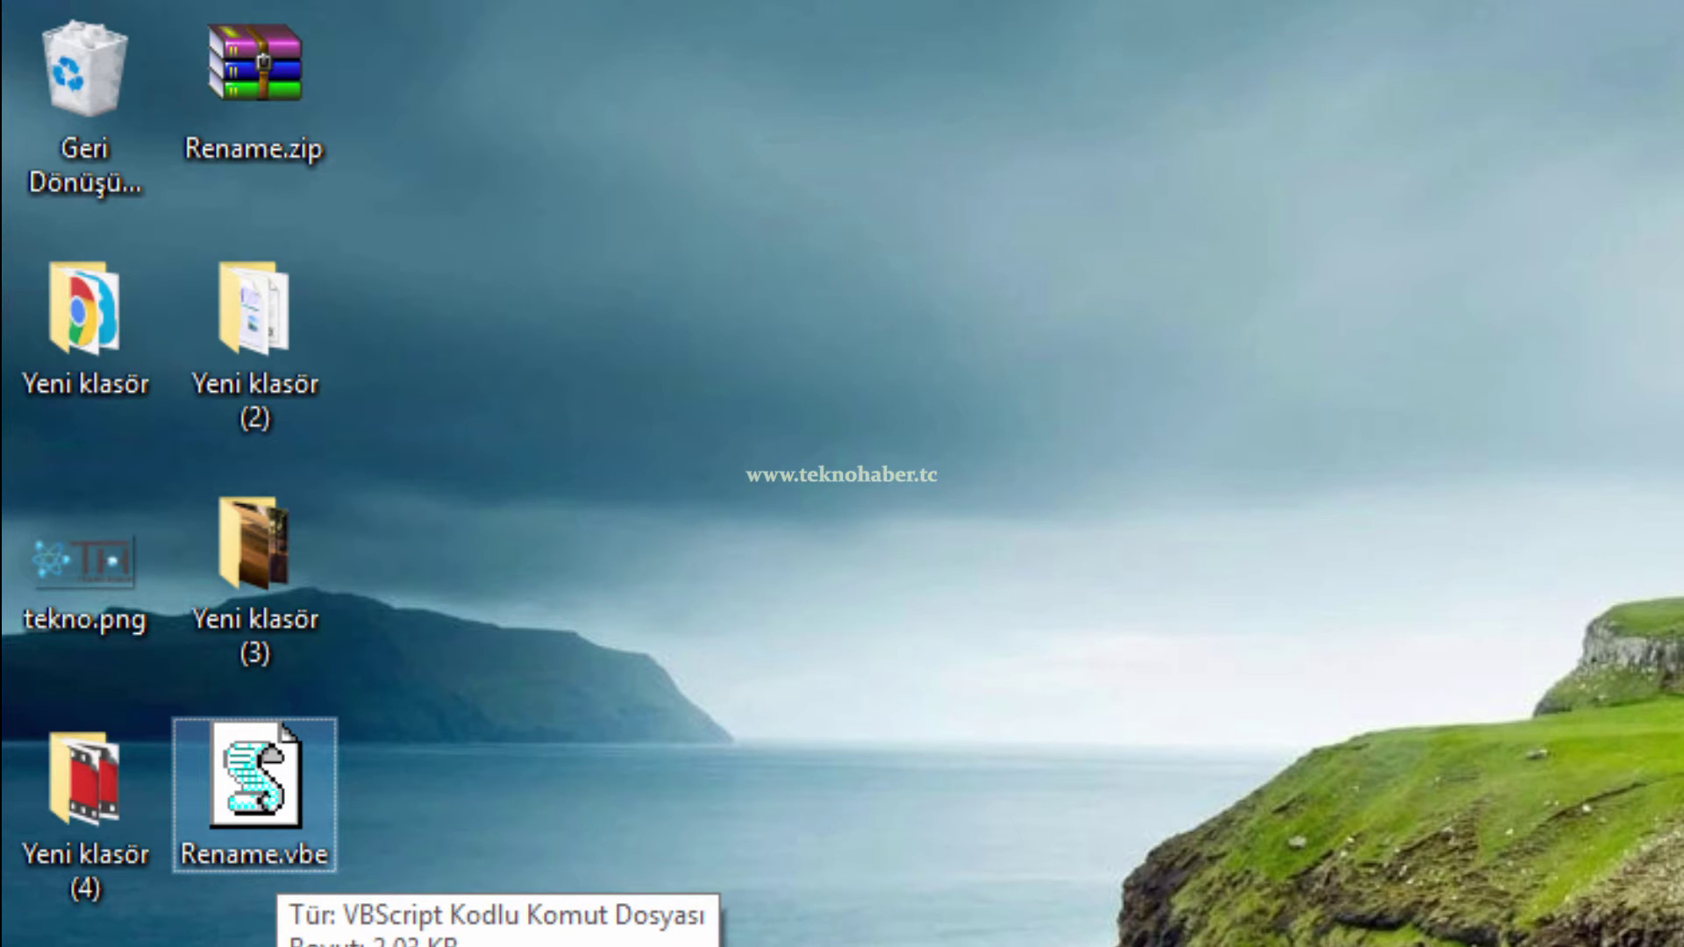
{"action": "double_click", "coordinate": [263, 842]}
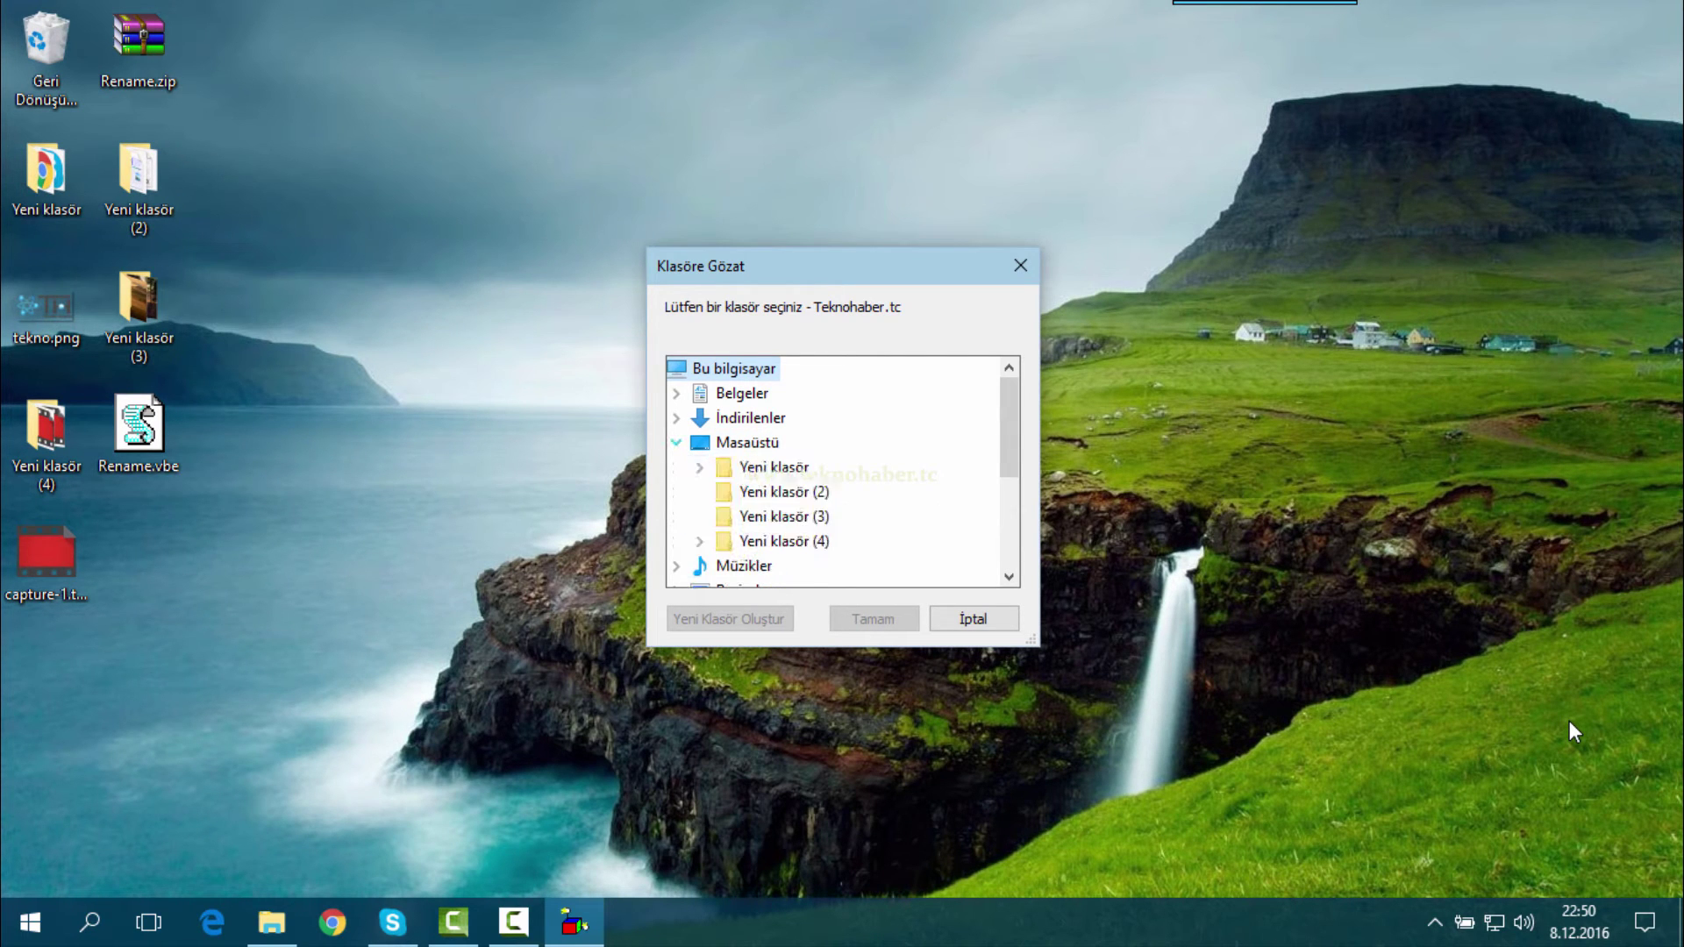
{"action": "left_click", "coordinate": [783, 516]}
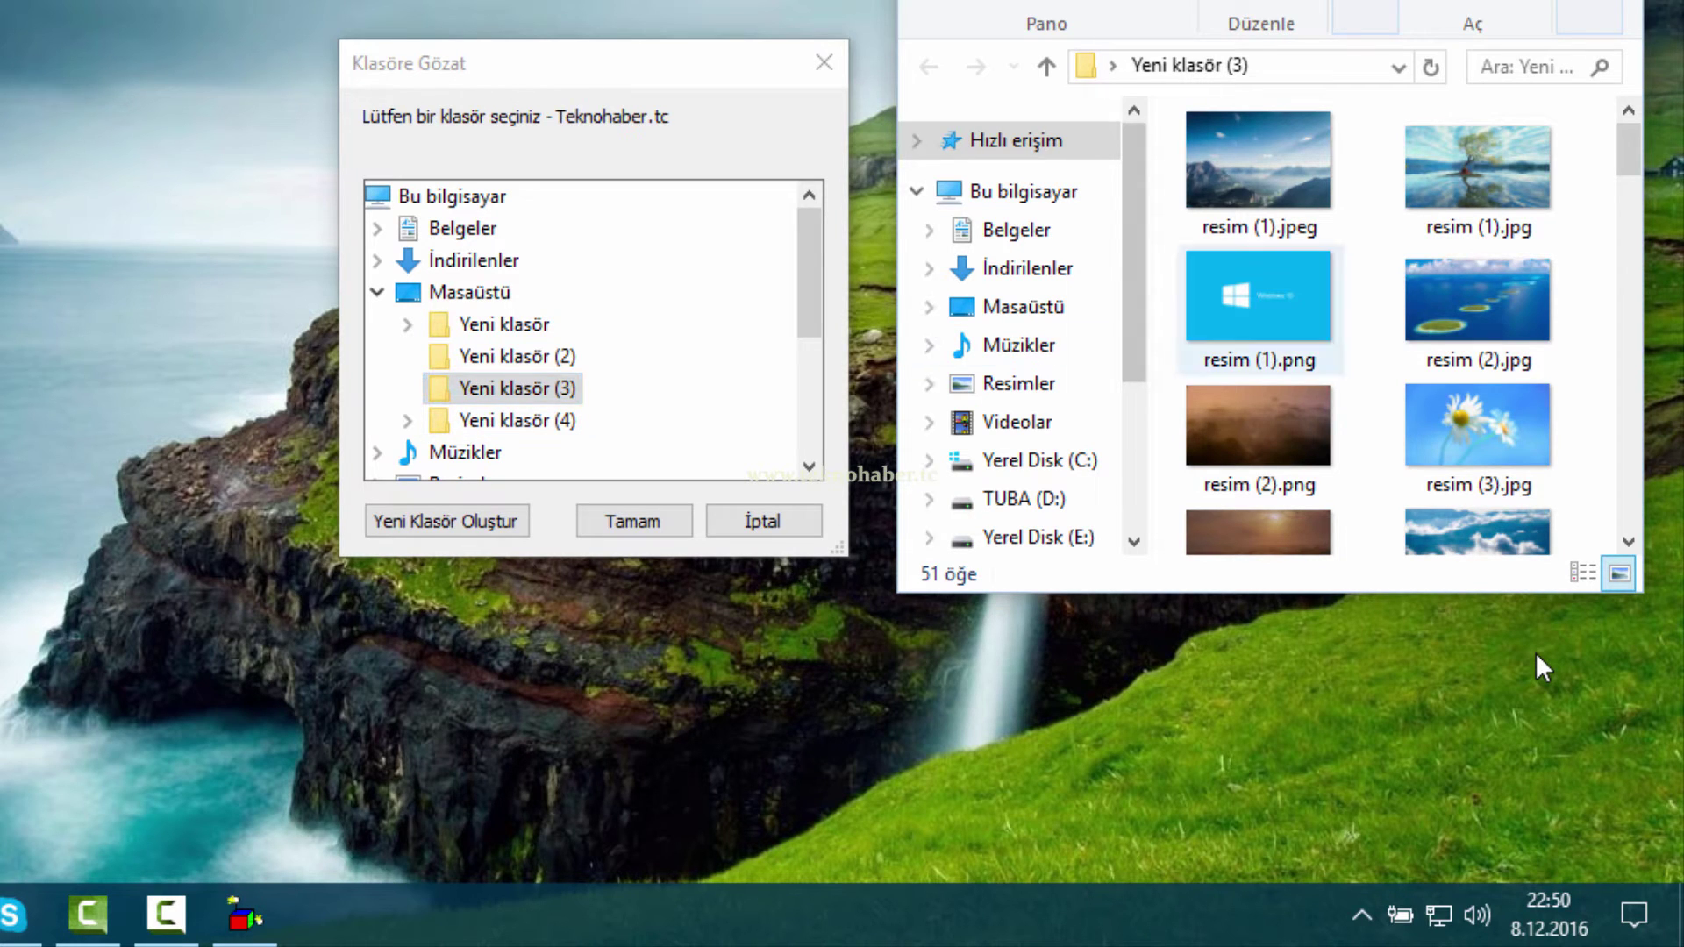
{"action": "key", "text": "Return"}
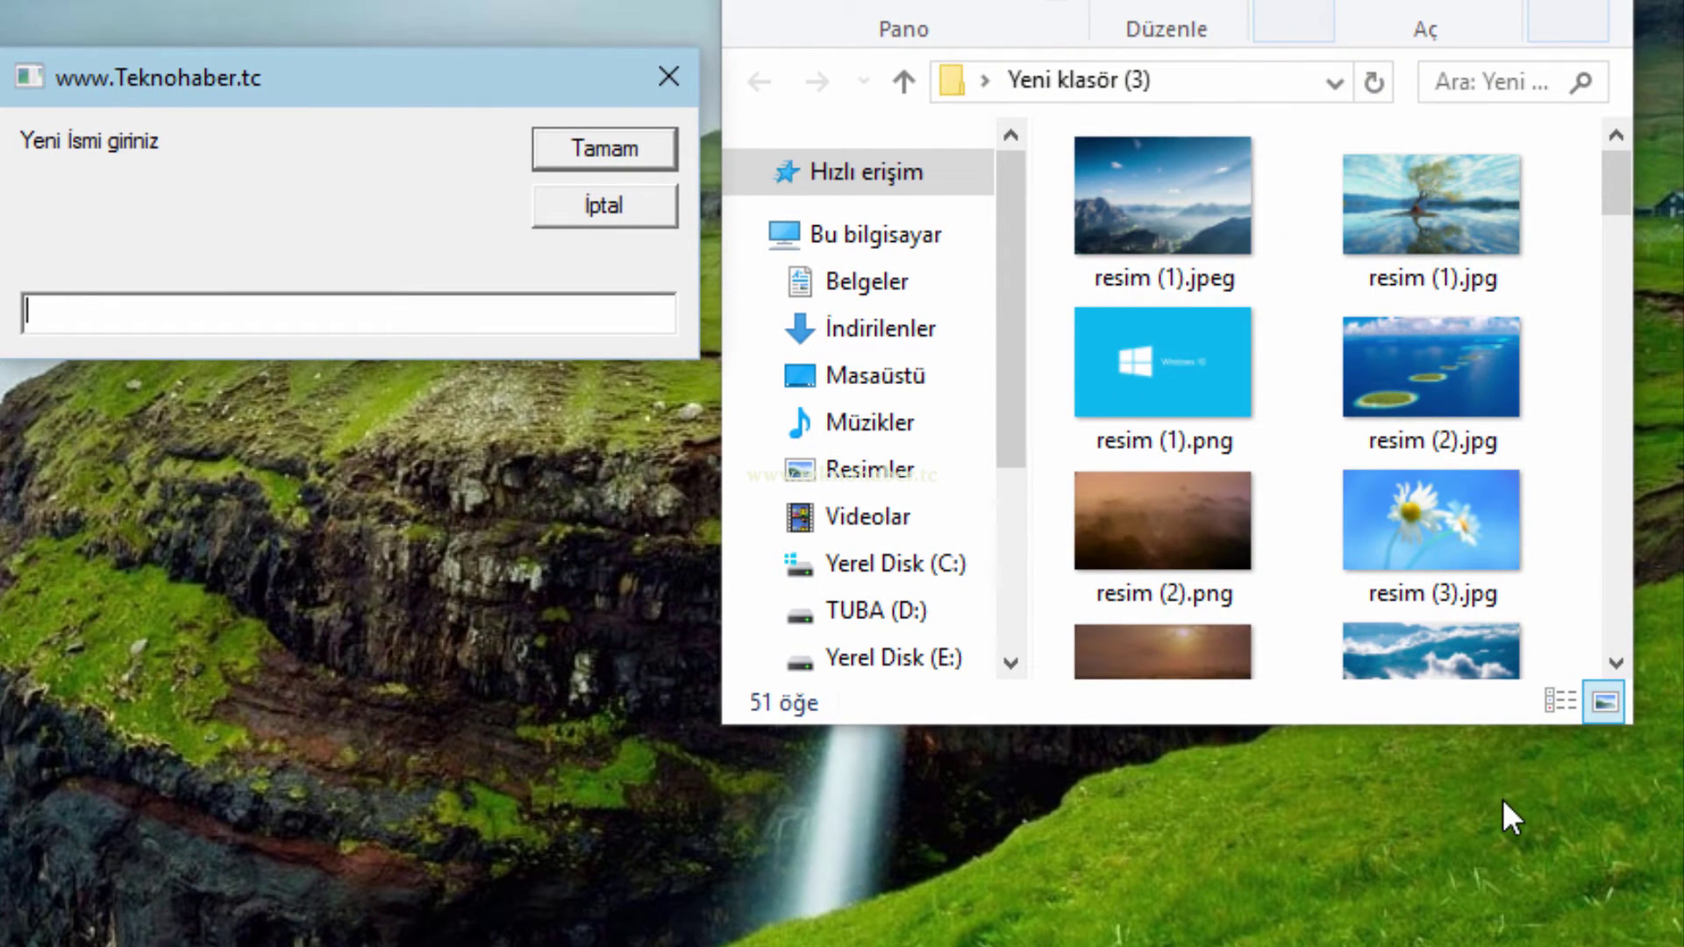
Batch-rename the target folder's files with the new name "wallpaper-", look over the renamed images and dismiss the script's message.
{"action": "type", "text": "wallpaer"}
{"action": "key", "text": "BackSpace"}
{"action": "key", "text": "BackSpace"}
{"action": "type", "text": "per-"}
{"action": "key", "text": "BackSpace"}
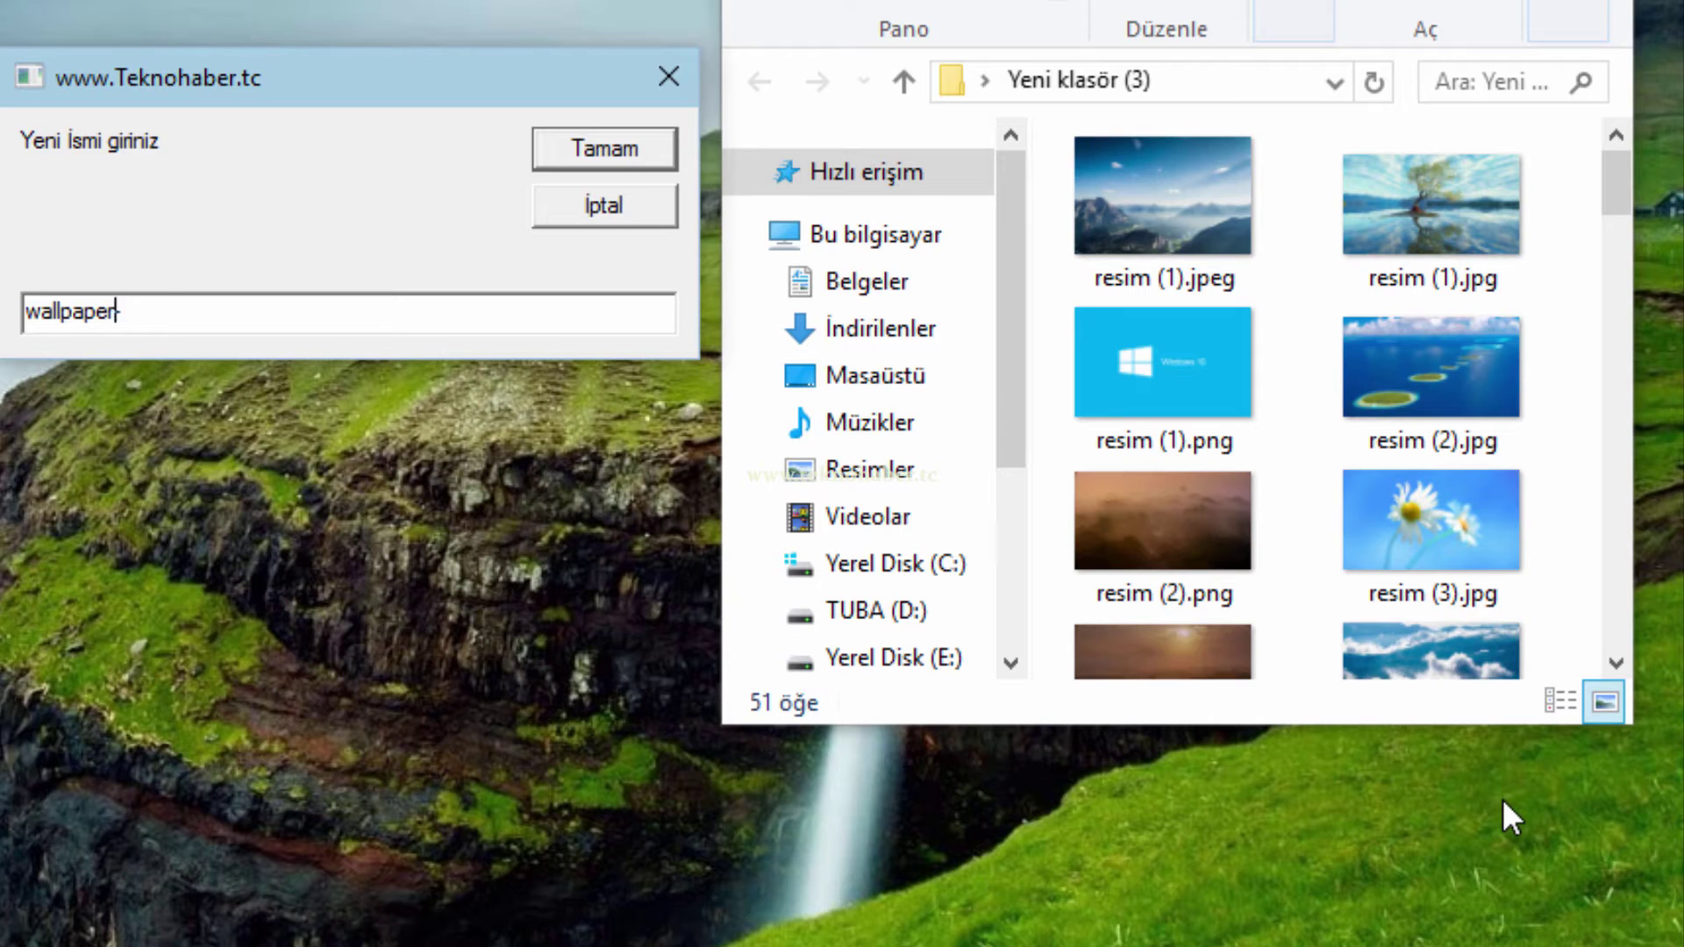
{"action": "type", "text": "-"}
{"action": "key", "text": "Return"}
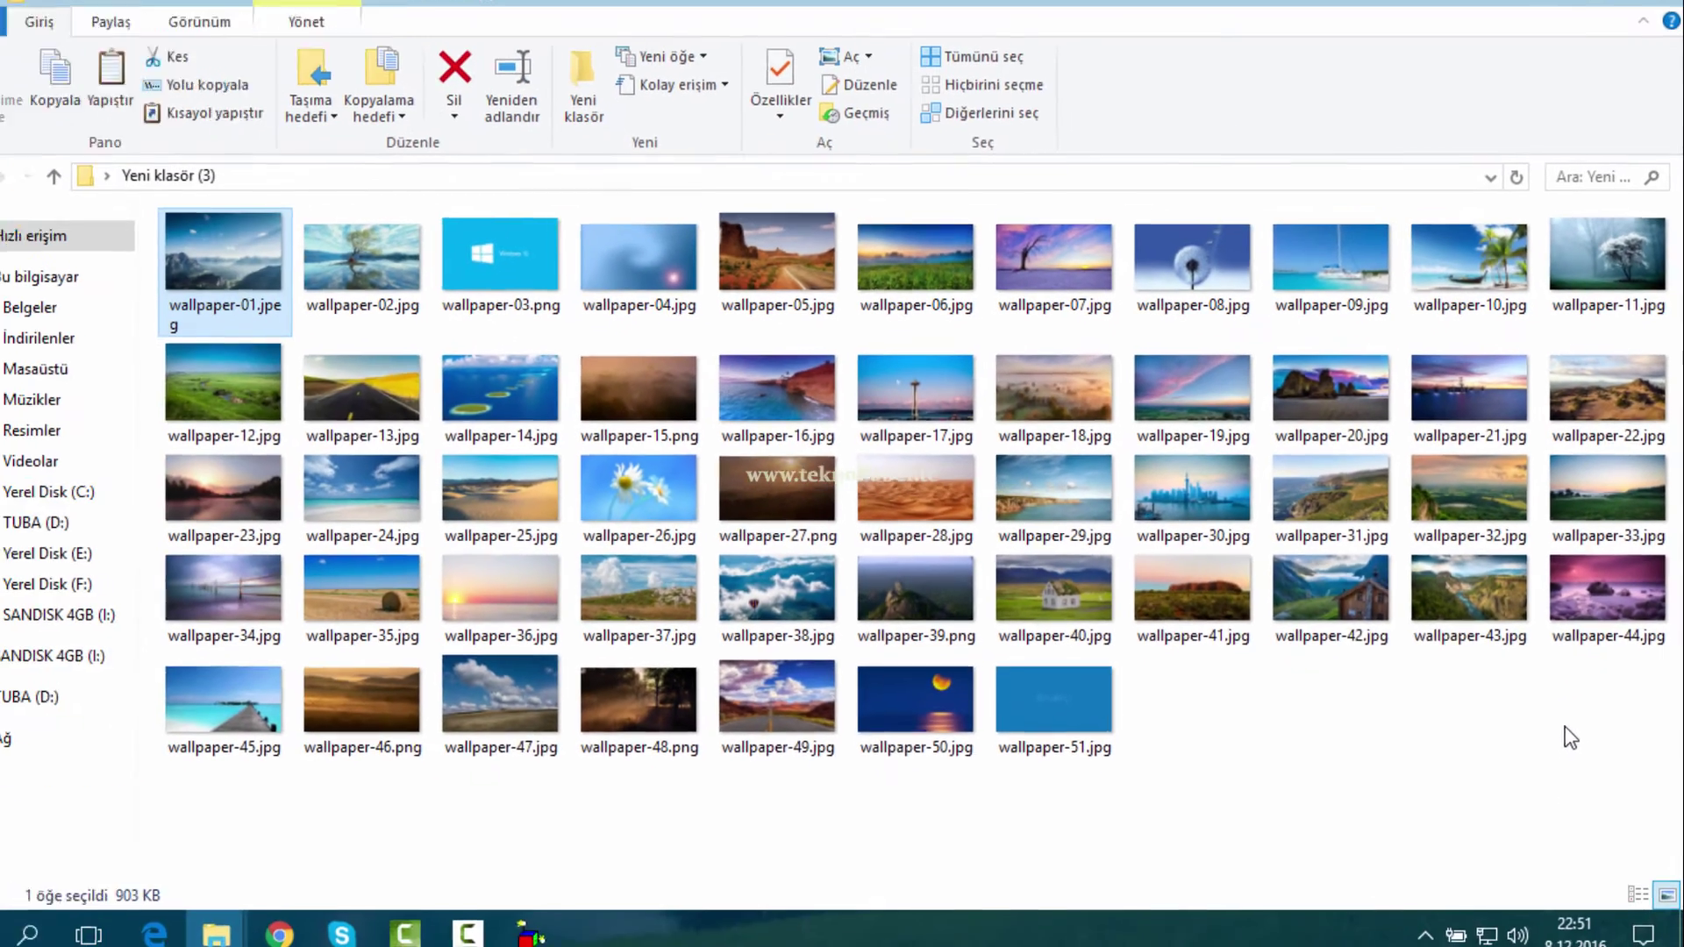
{"action": "key", "text": "Right"}
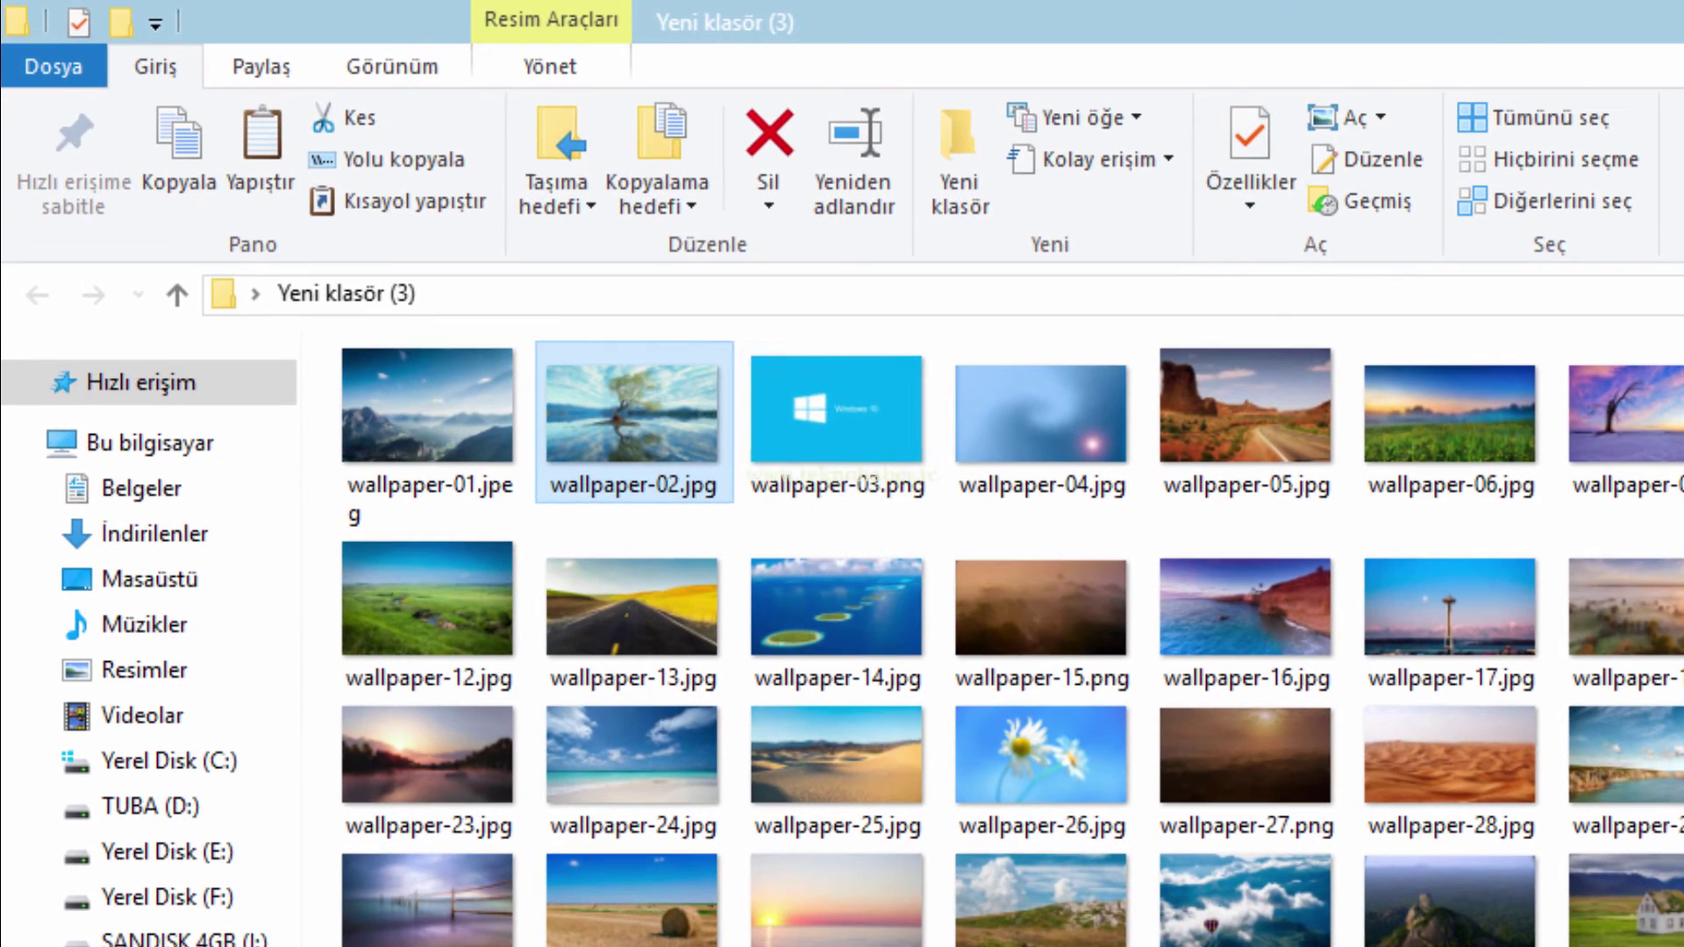
{"action": "key", "text": "Right"}
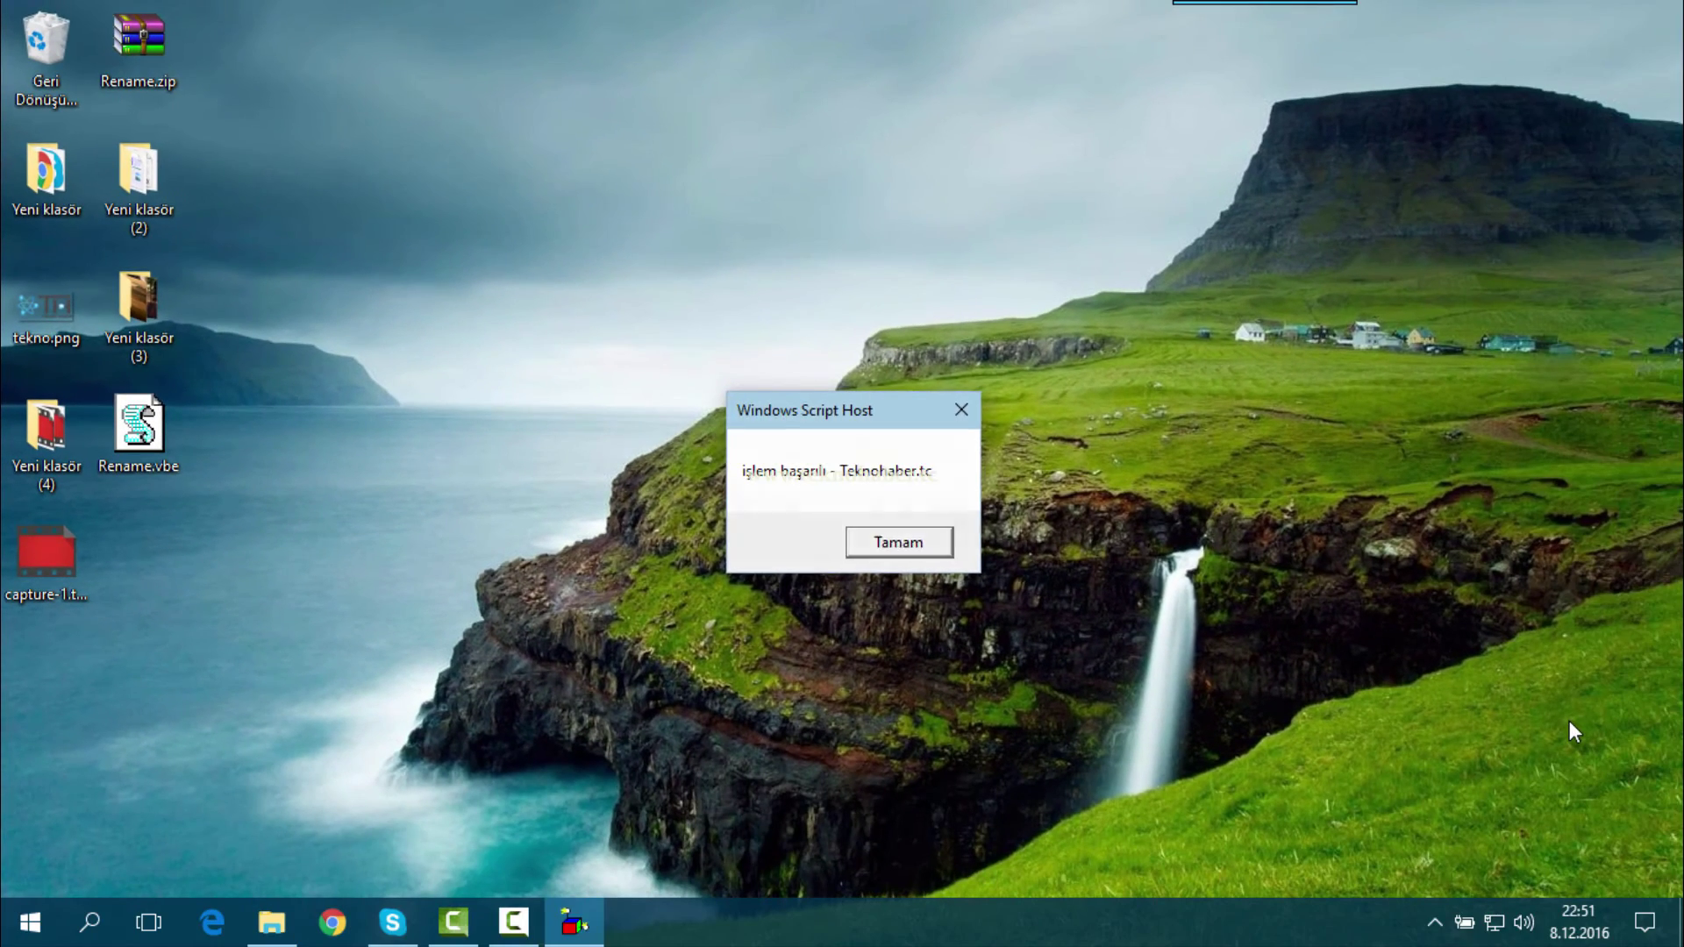
{"action": "key", "text": "Return"}
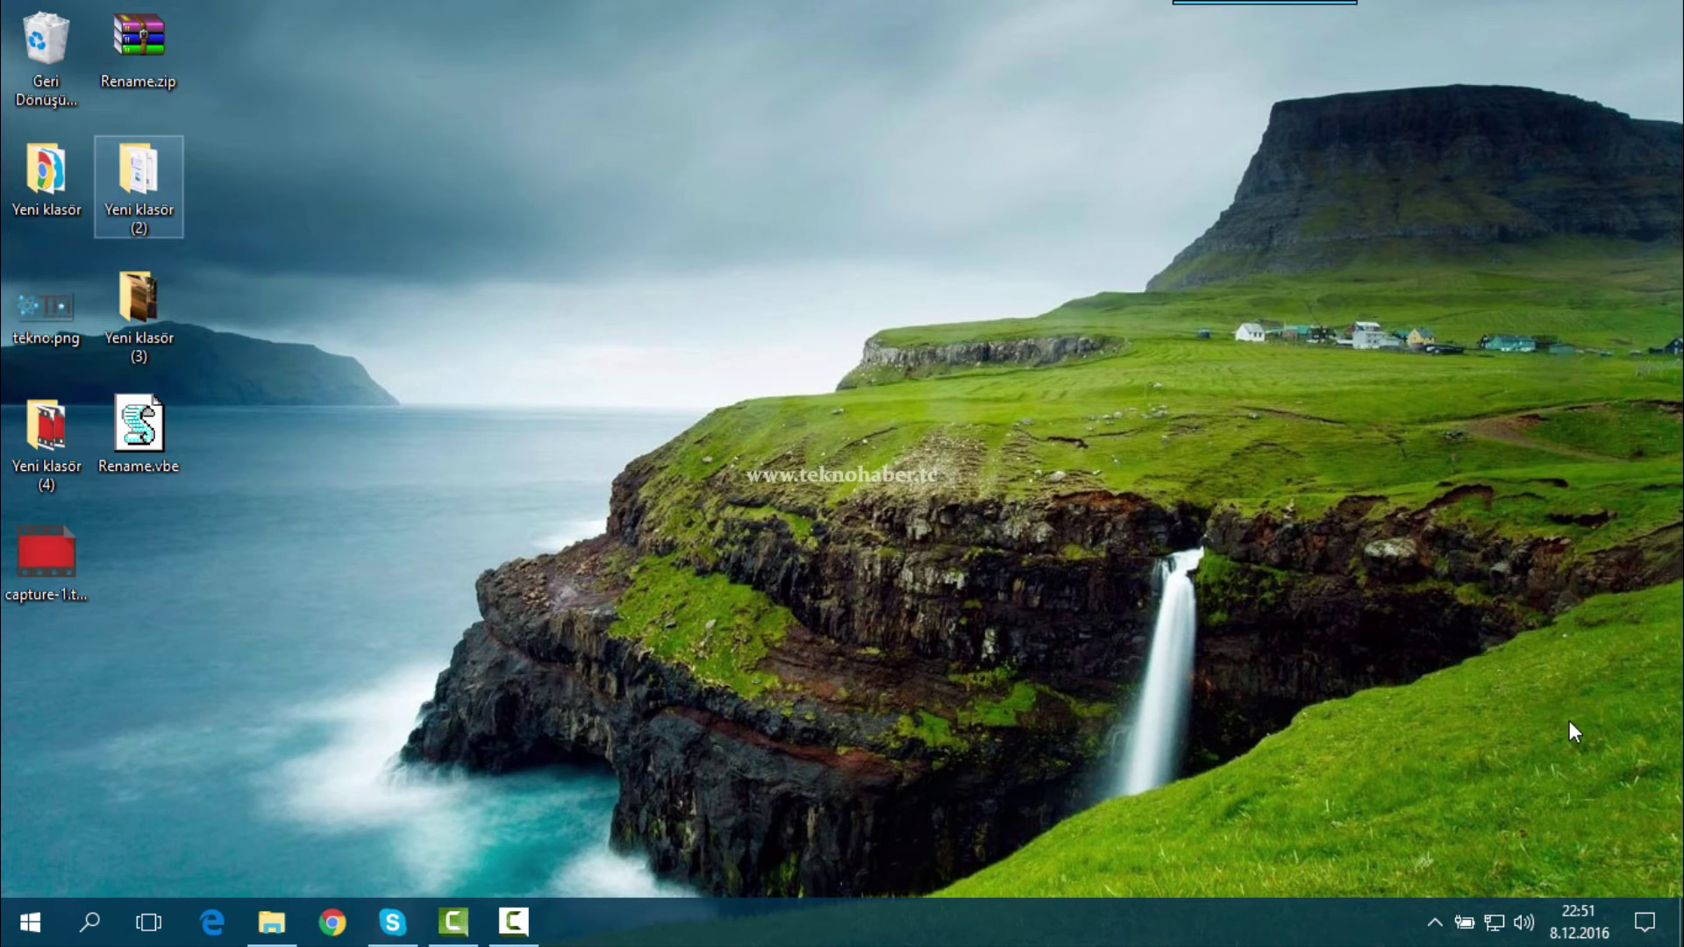
Open Yeni klasör (2) in a reduced window and run Rename.vbe with that desktop folder as its target.
{"action": "key", "text": "Return"}
{"action": "key", "text": "super+Down"}
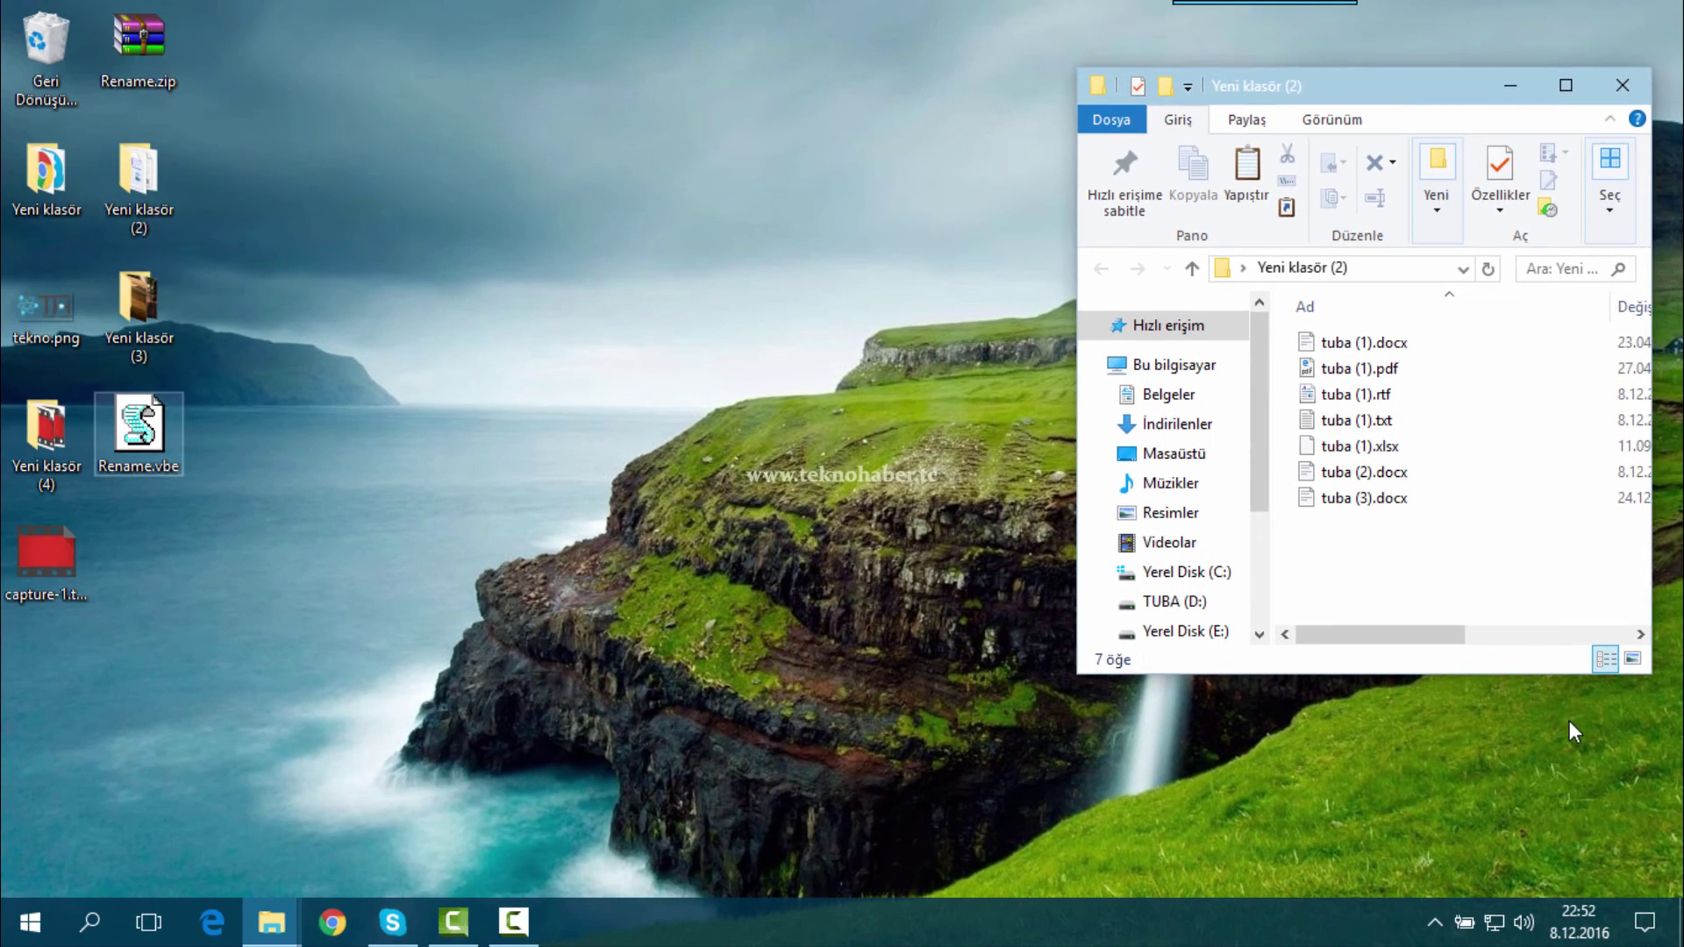
{"action": "left_click", "coordinate": [1535, 943]}
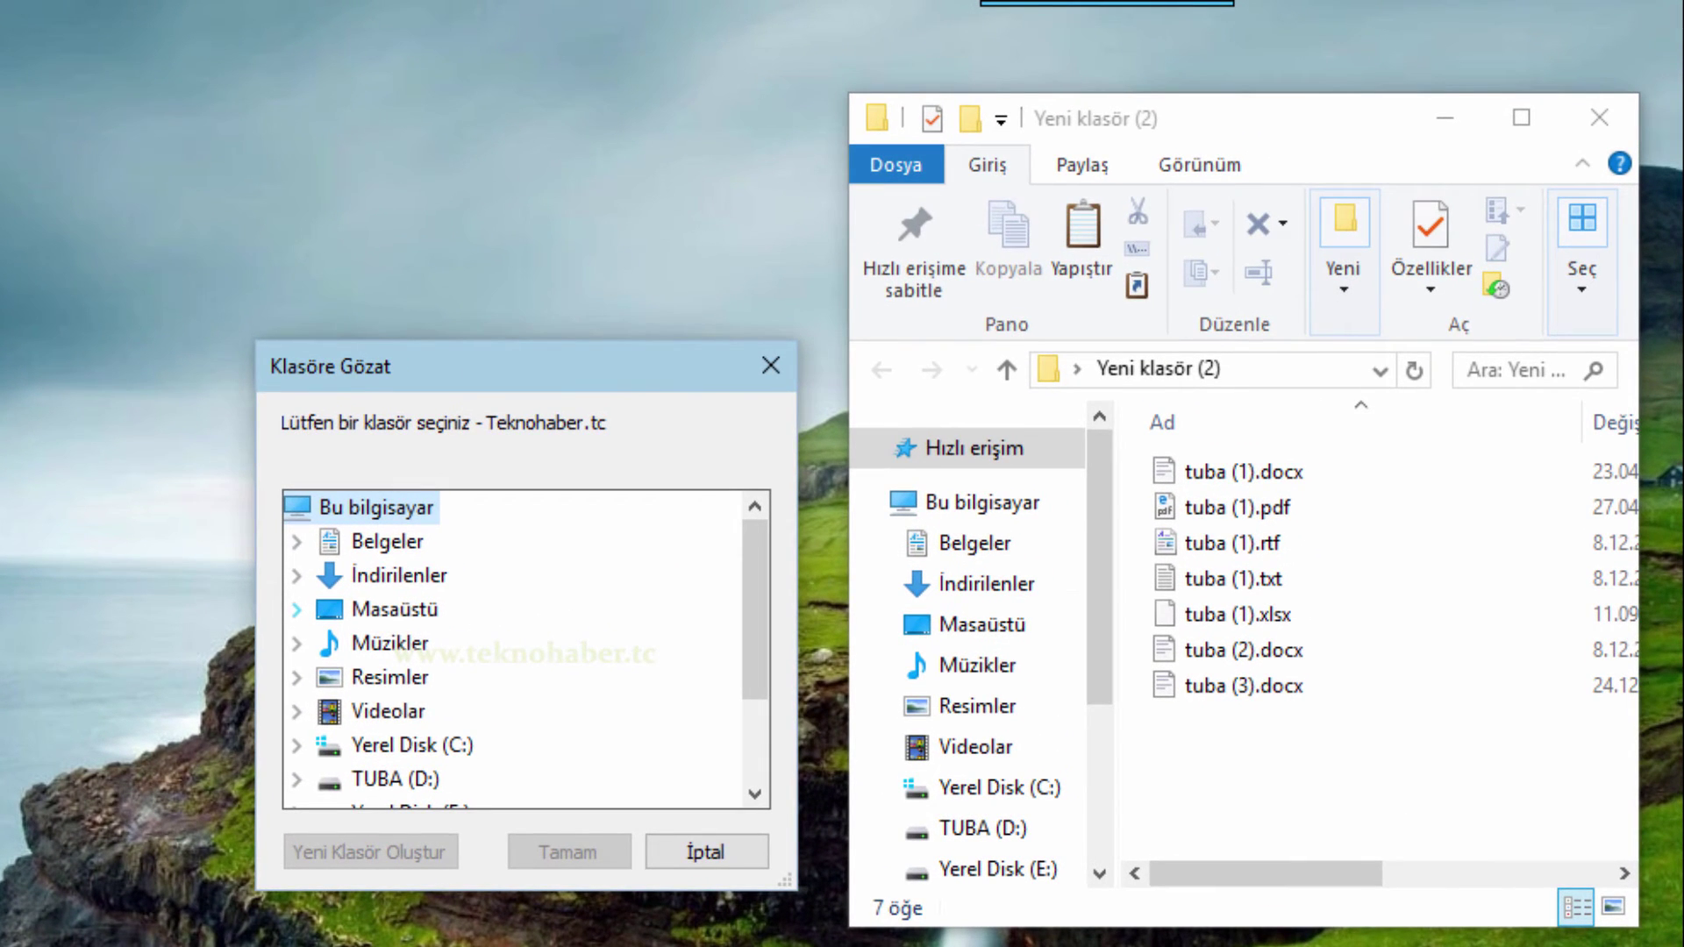
{"action": "left_click", "coordinate": [296, 609]}
{"action": "left_click", "coordinate": [445, 678]}
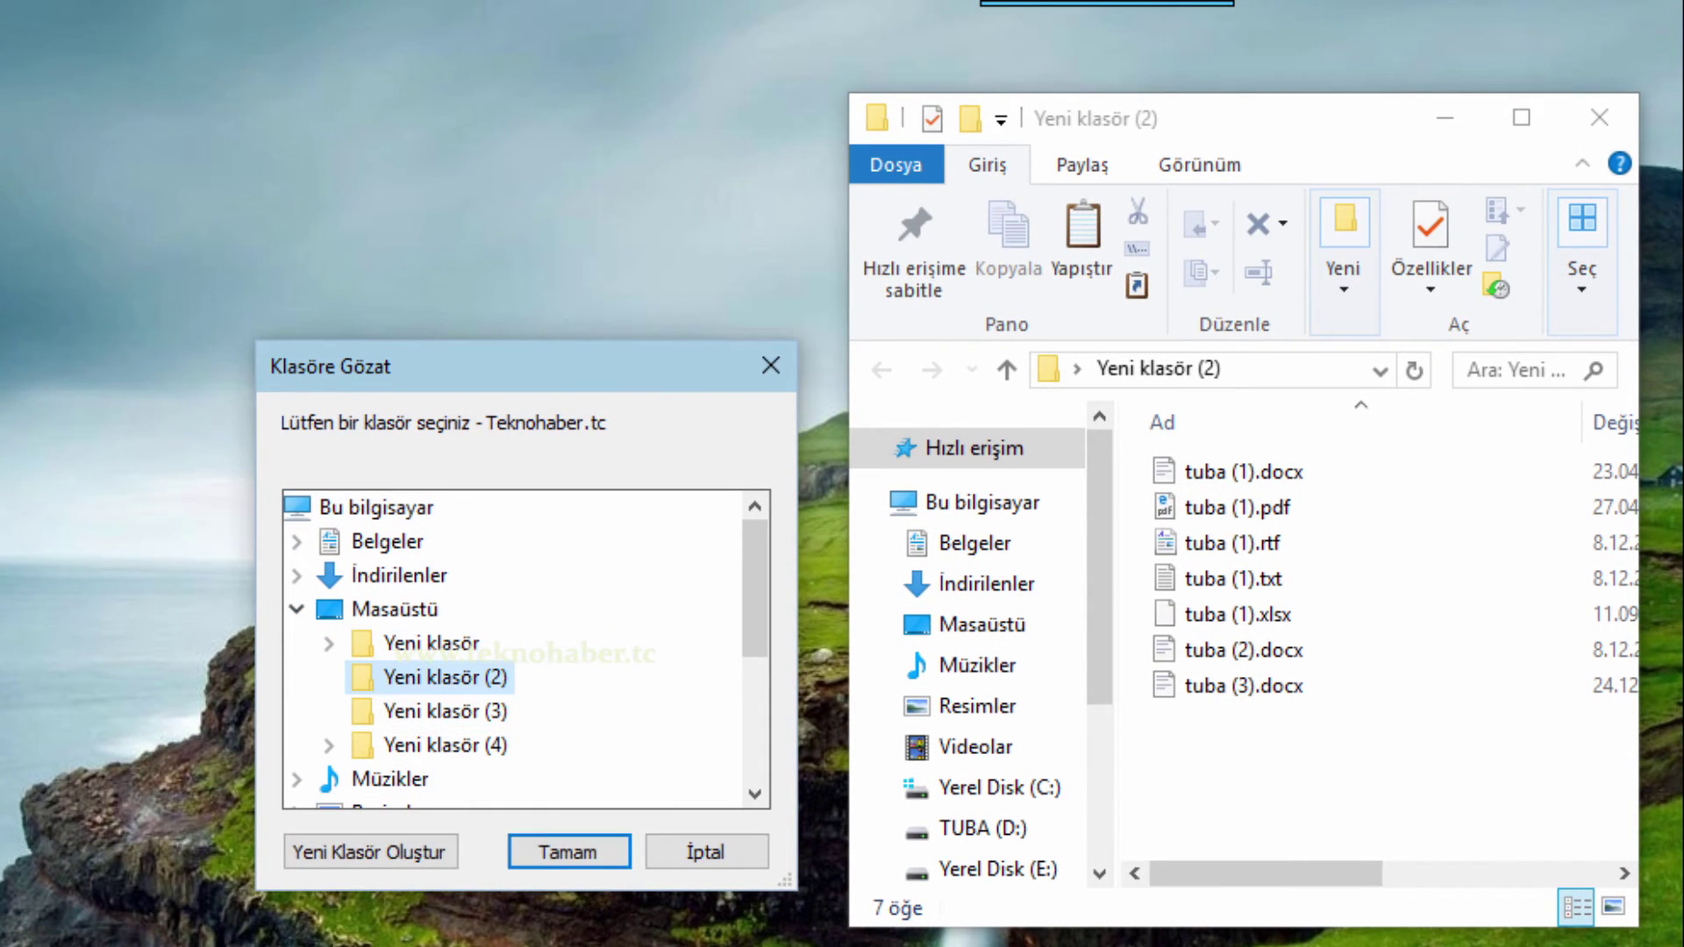
{"action": "key", "text": "Return"}
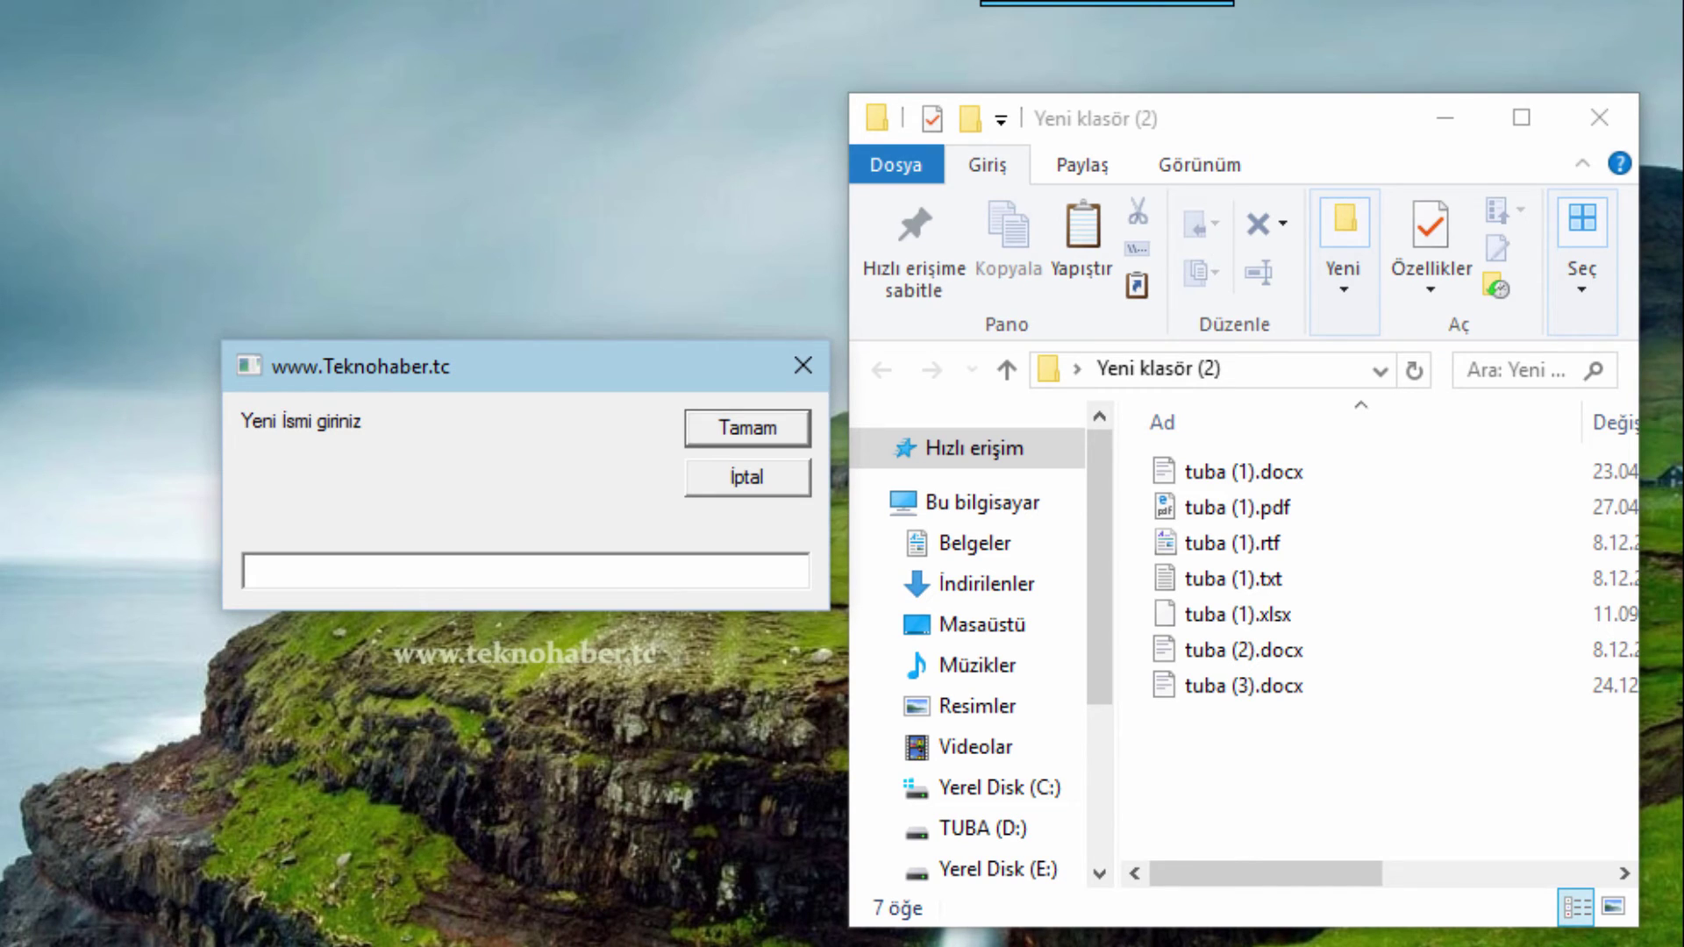
Batch-rename the documents with the new name "teknohaber-", then dismiss the script's message and close the folder window.
{"action": "type", "text": "teknohaber-"}
{"action": "key", "text": "Return"}
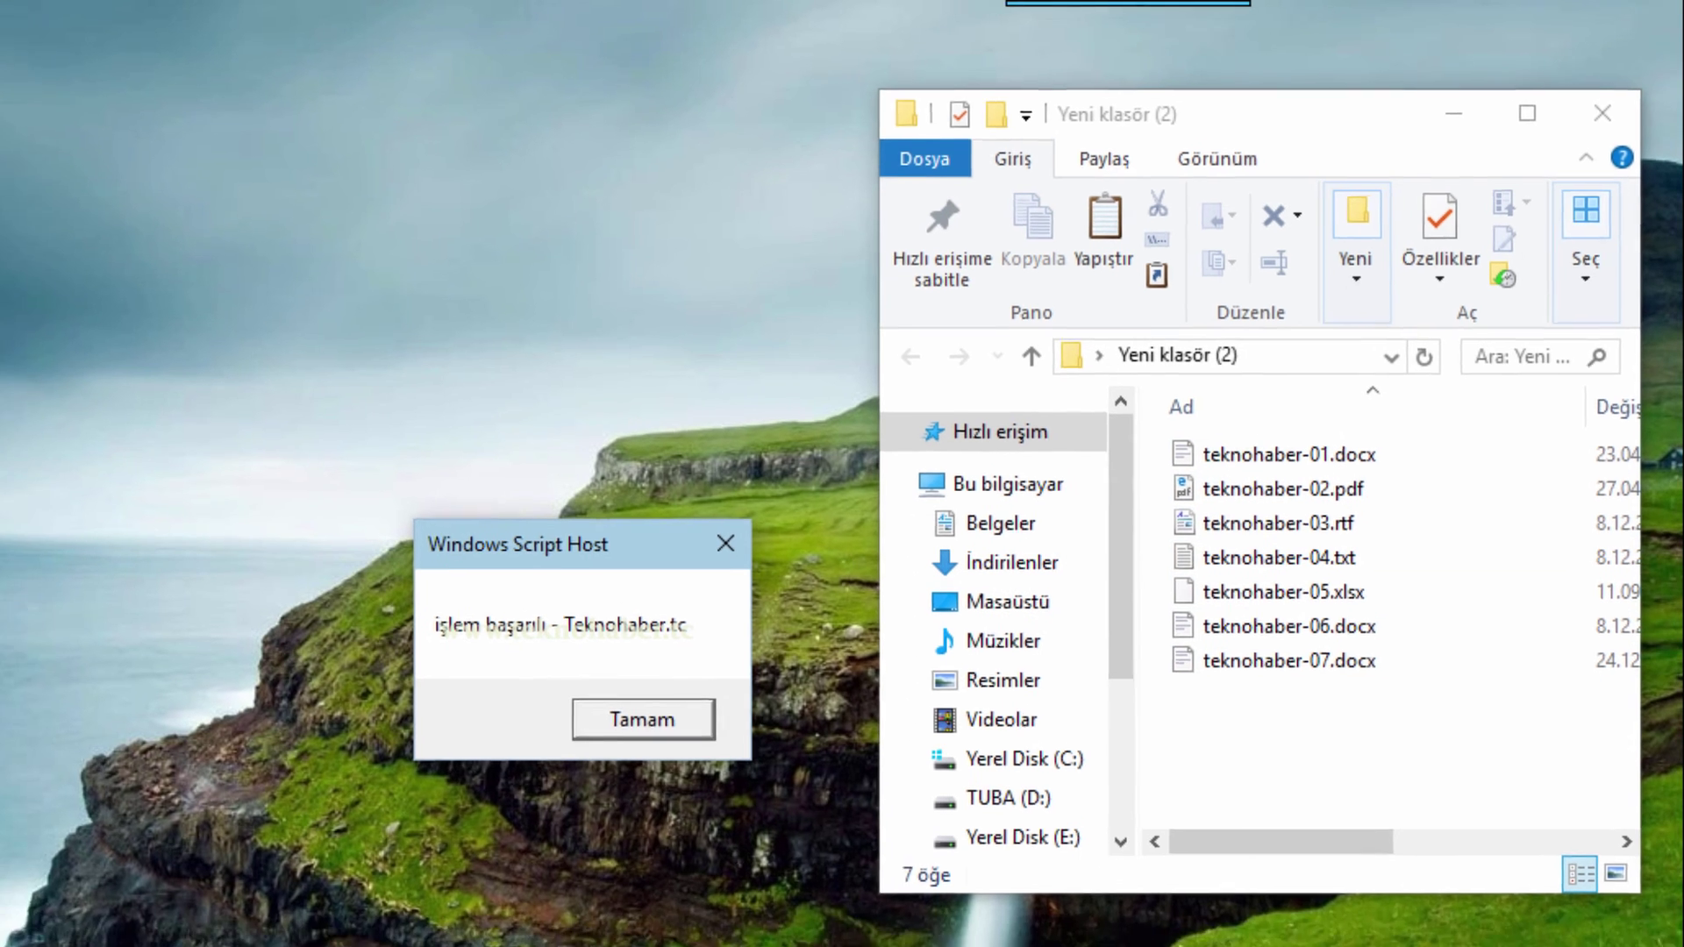
{"action": "left_click", "coordinate": [604, 747]}
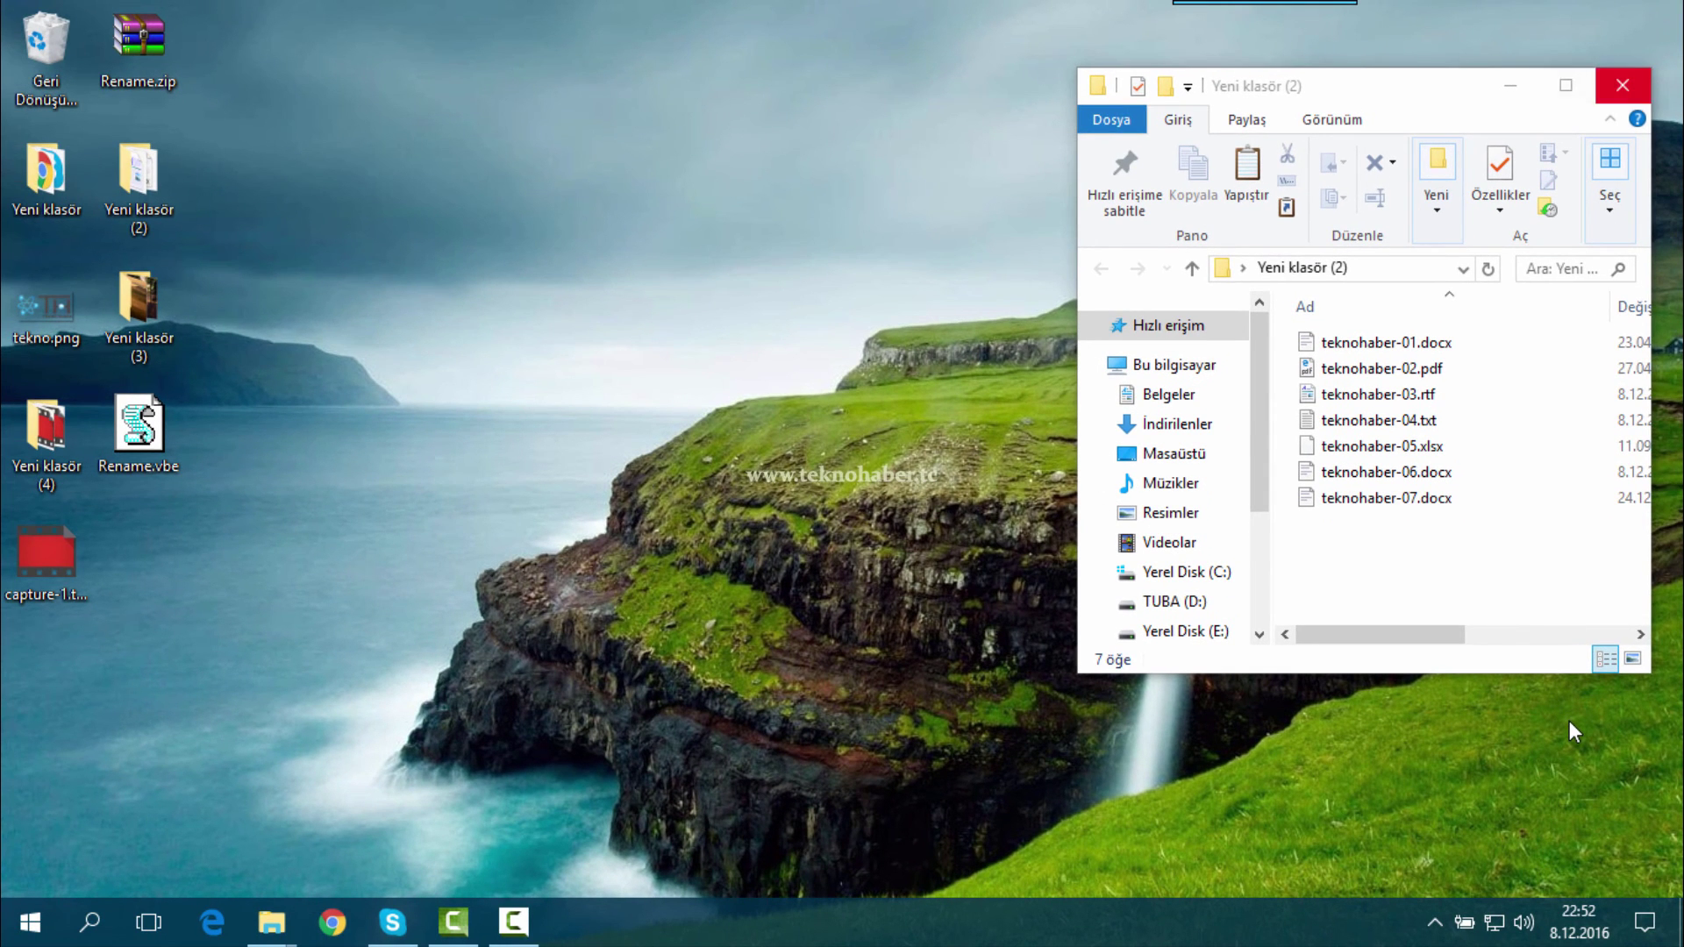
{"action": "key", "text": "alt+F4"}
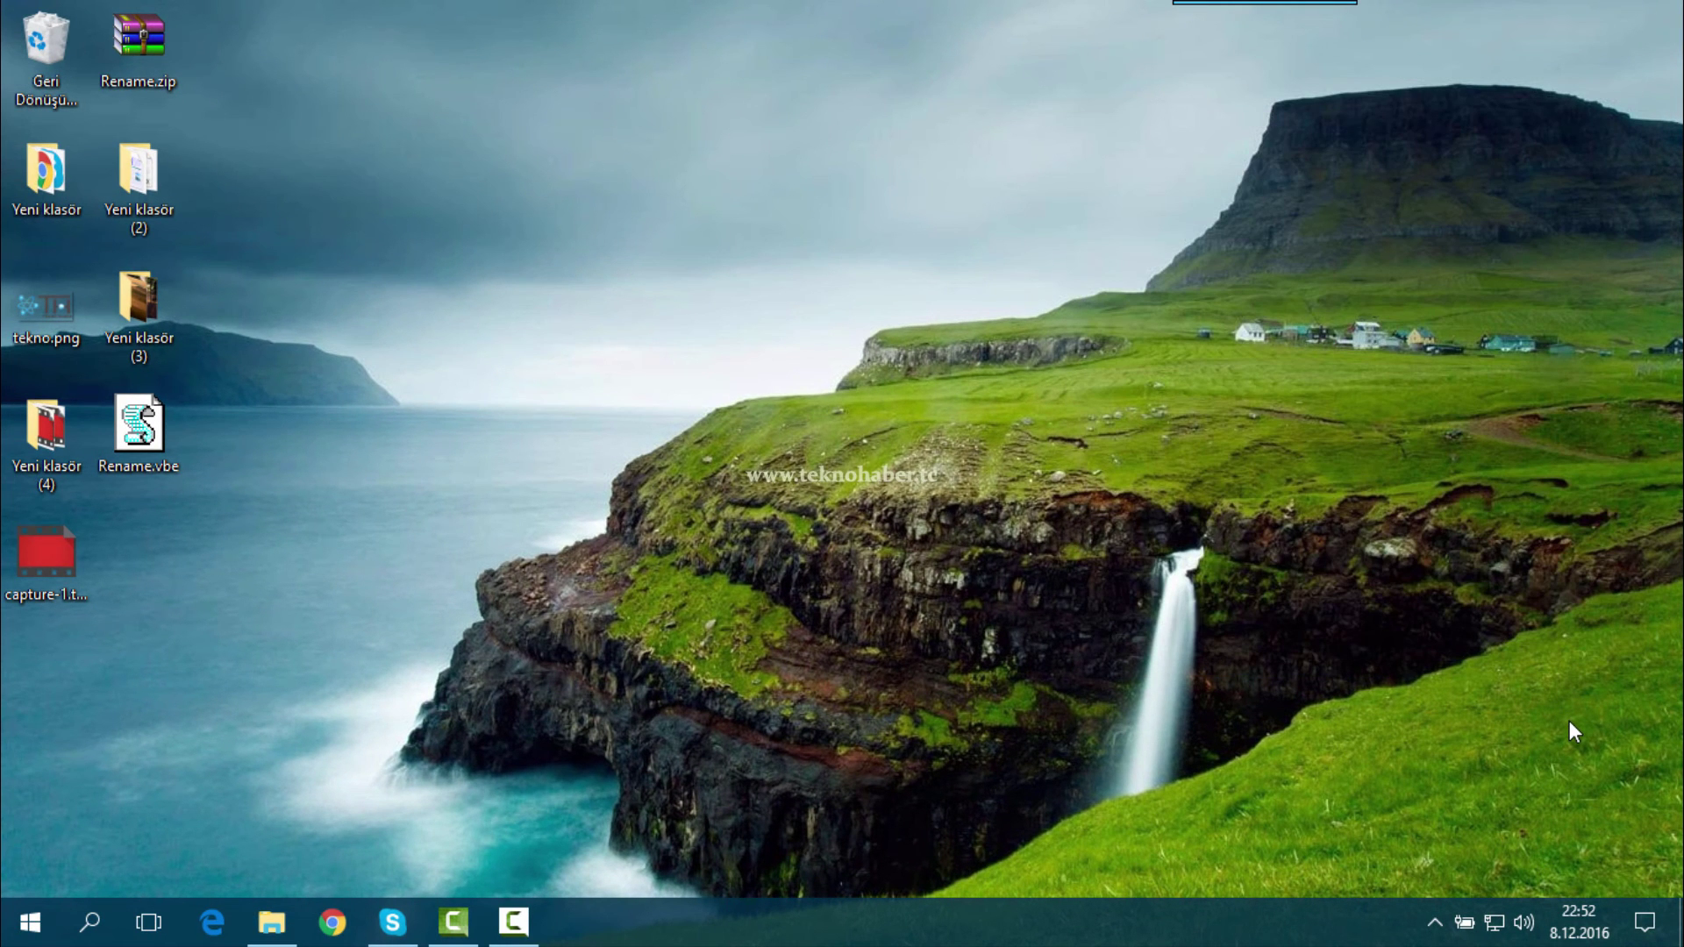